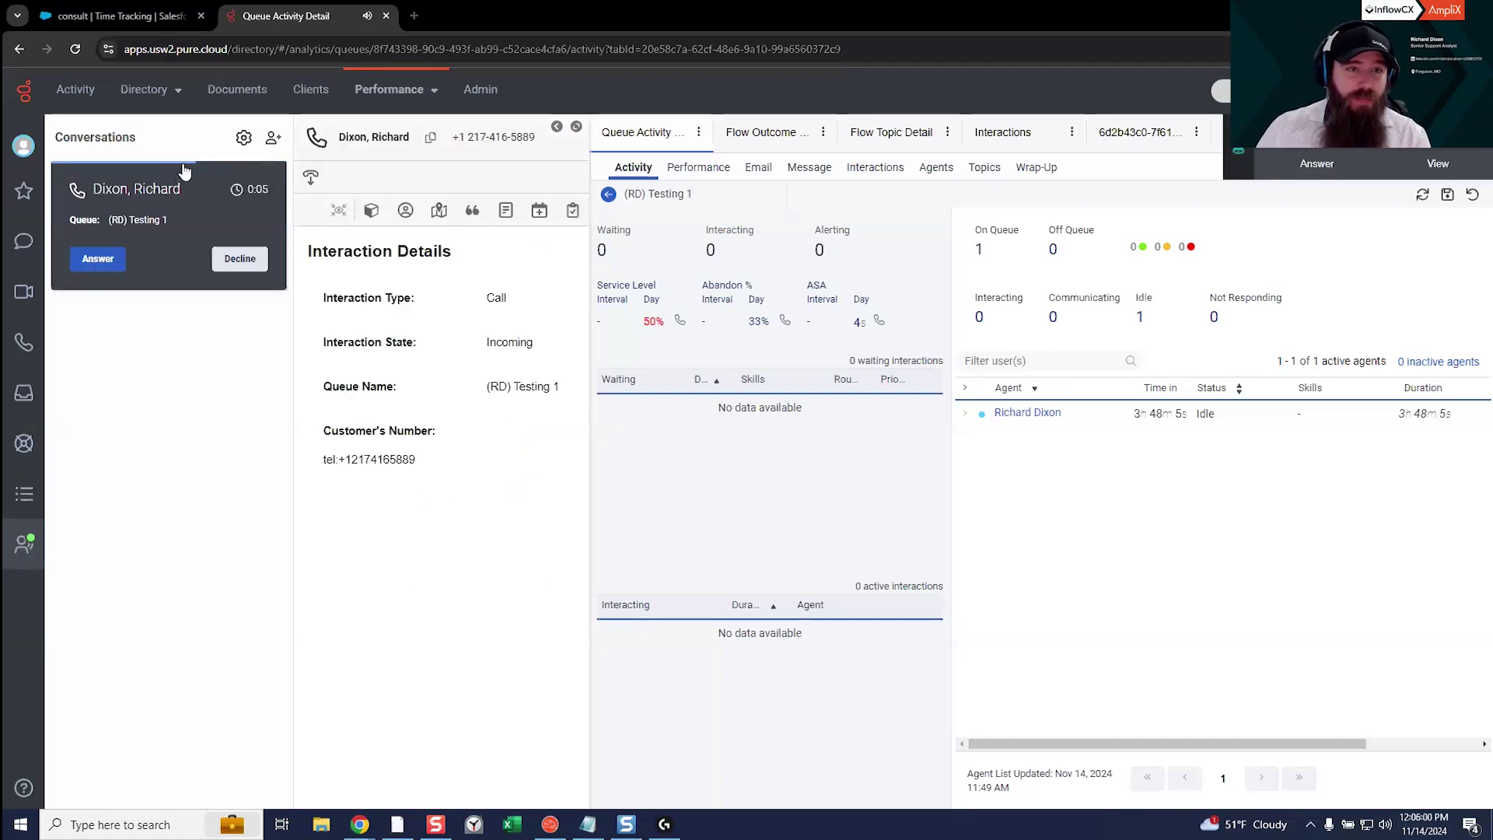
Step: Answer the incoming (RD) Testing 1 call and view the November 13 (RD) Webinar outbound call in the customer's journey
left_click(109, 258)
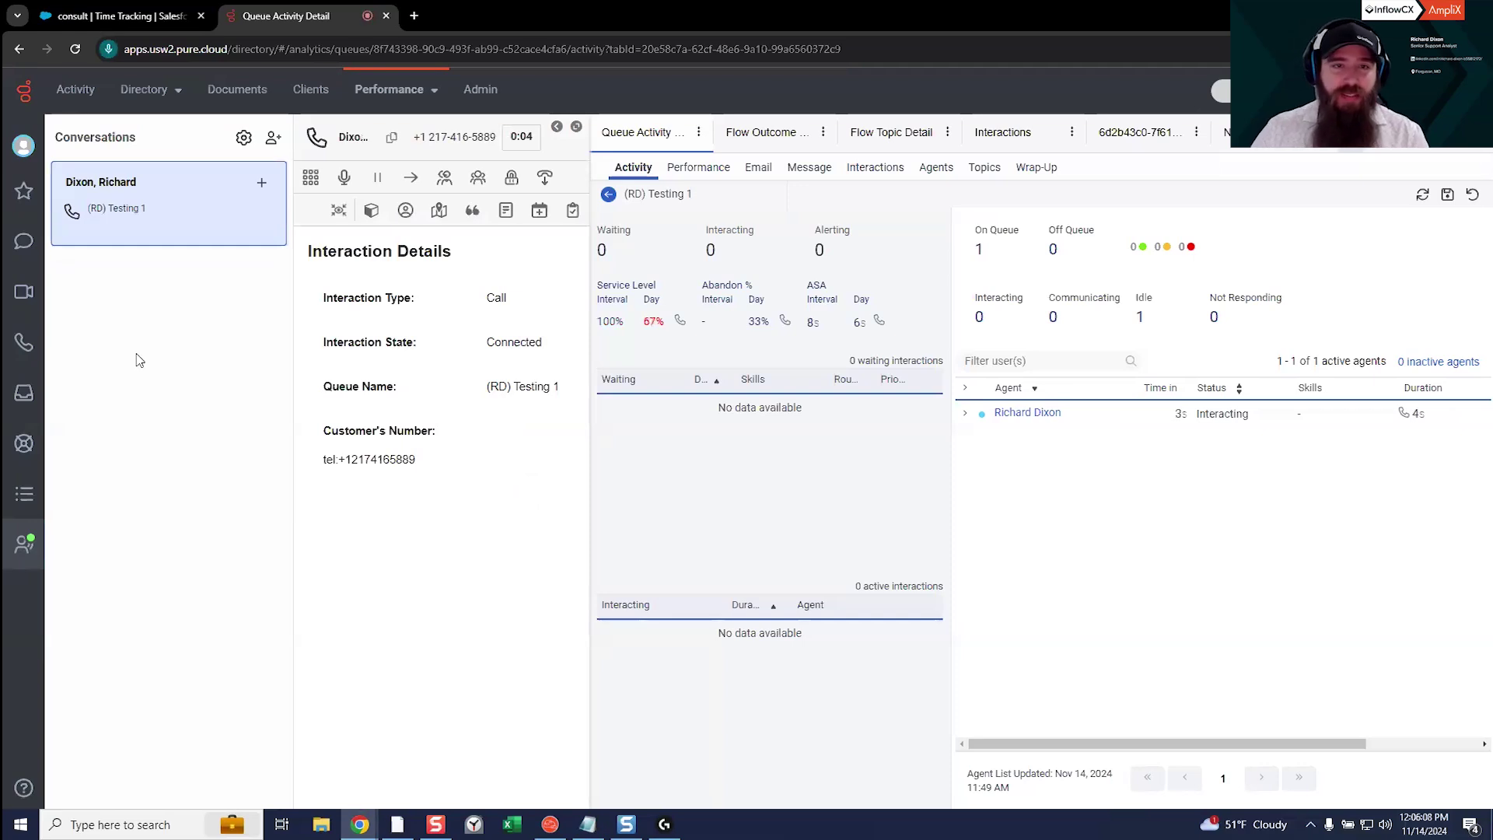
left_click(439, 211)
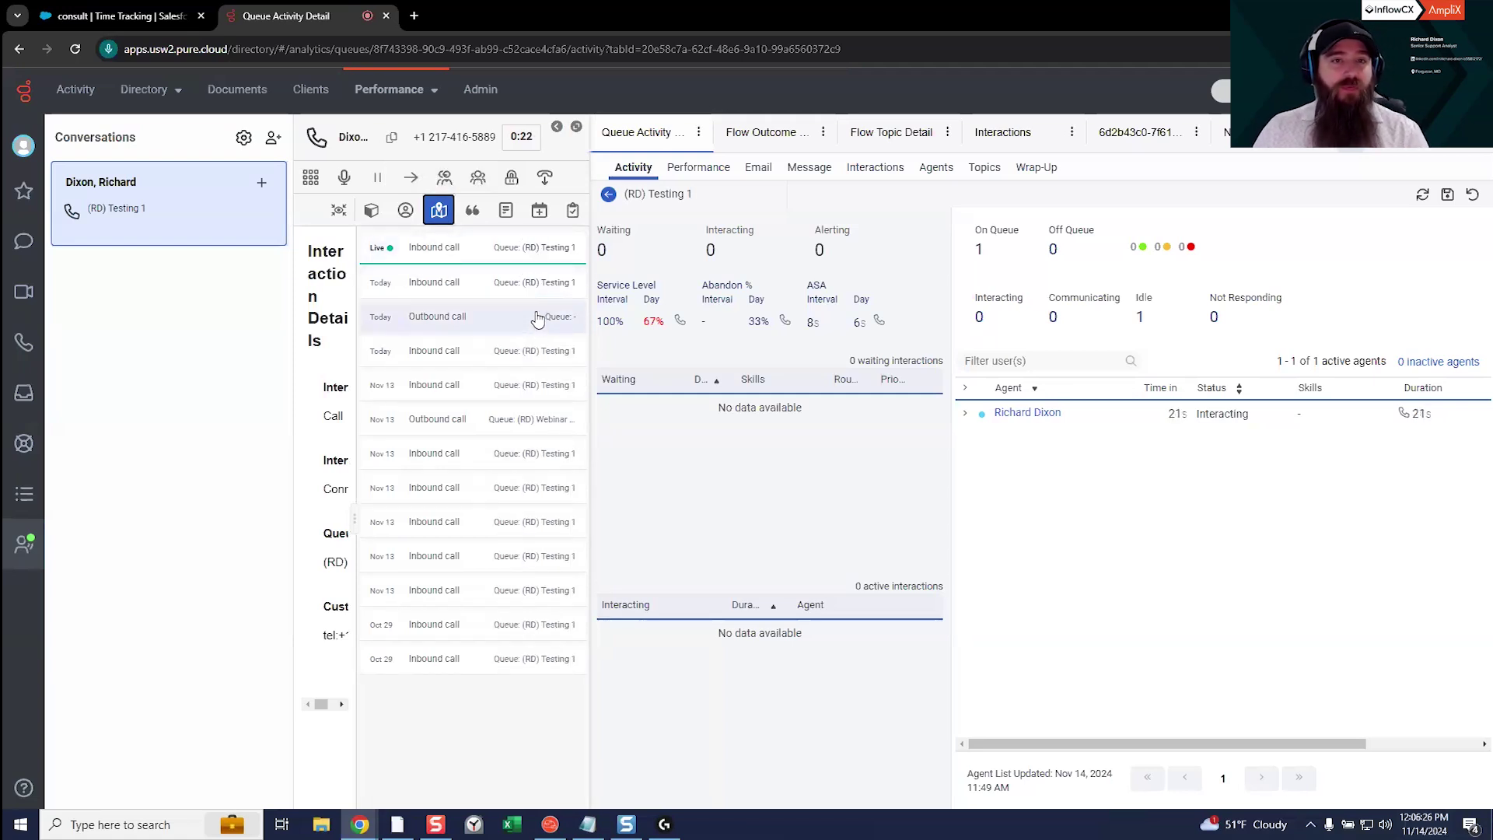
left_click(477, 423)
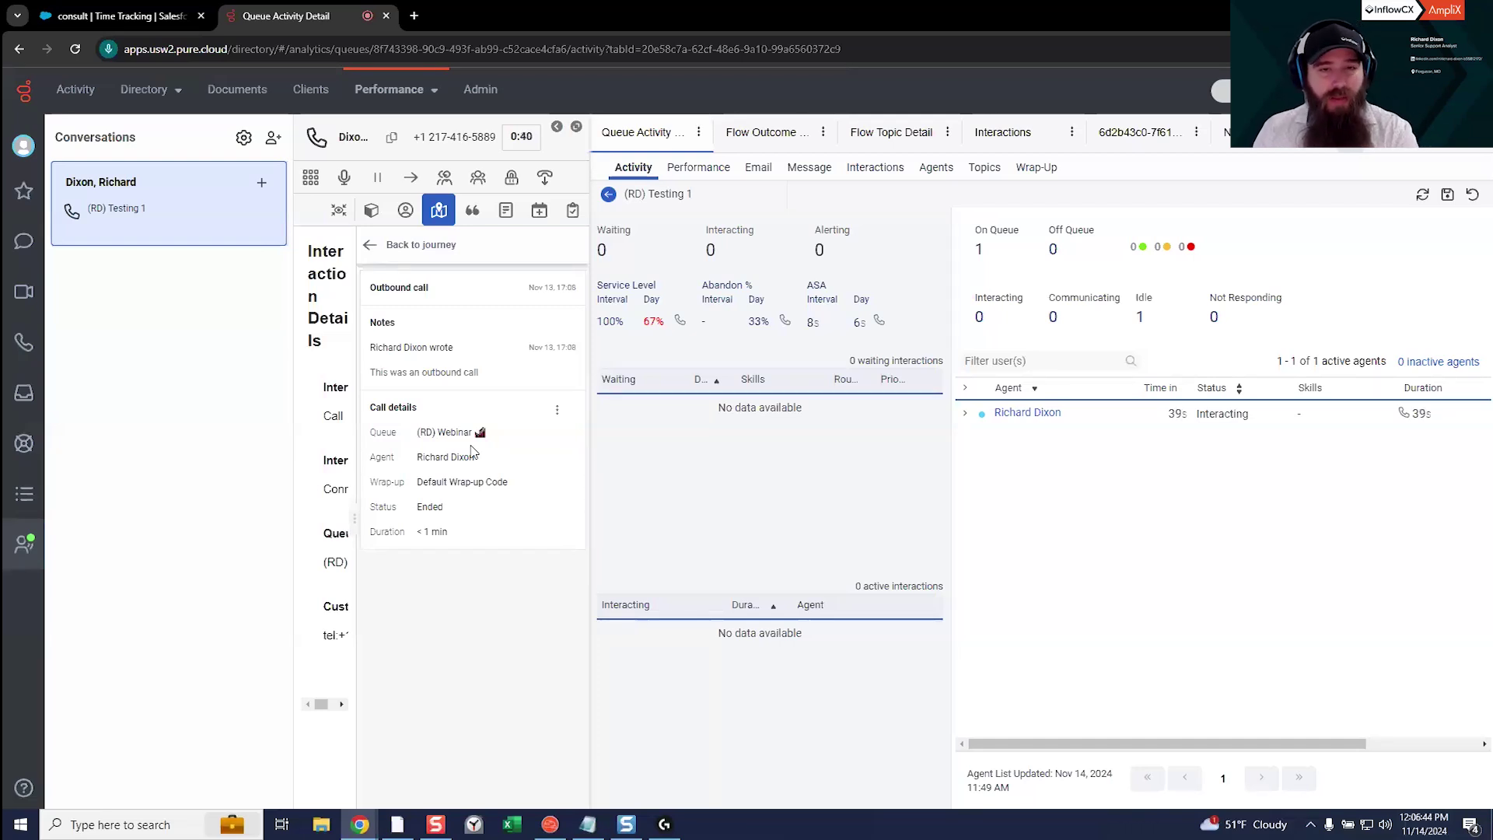
left_click(377, 249)
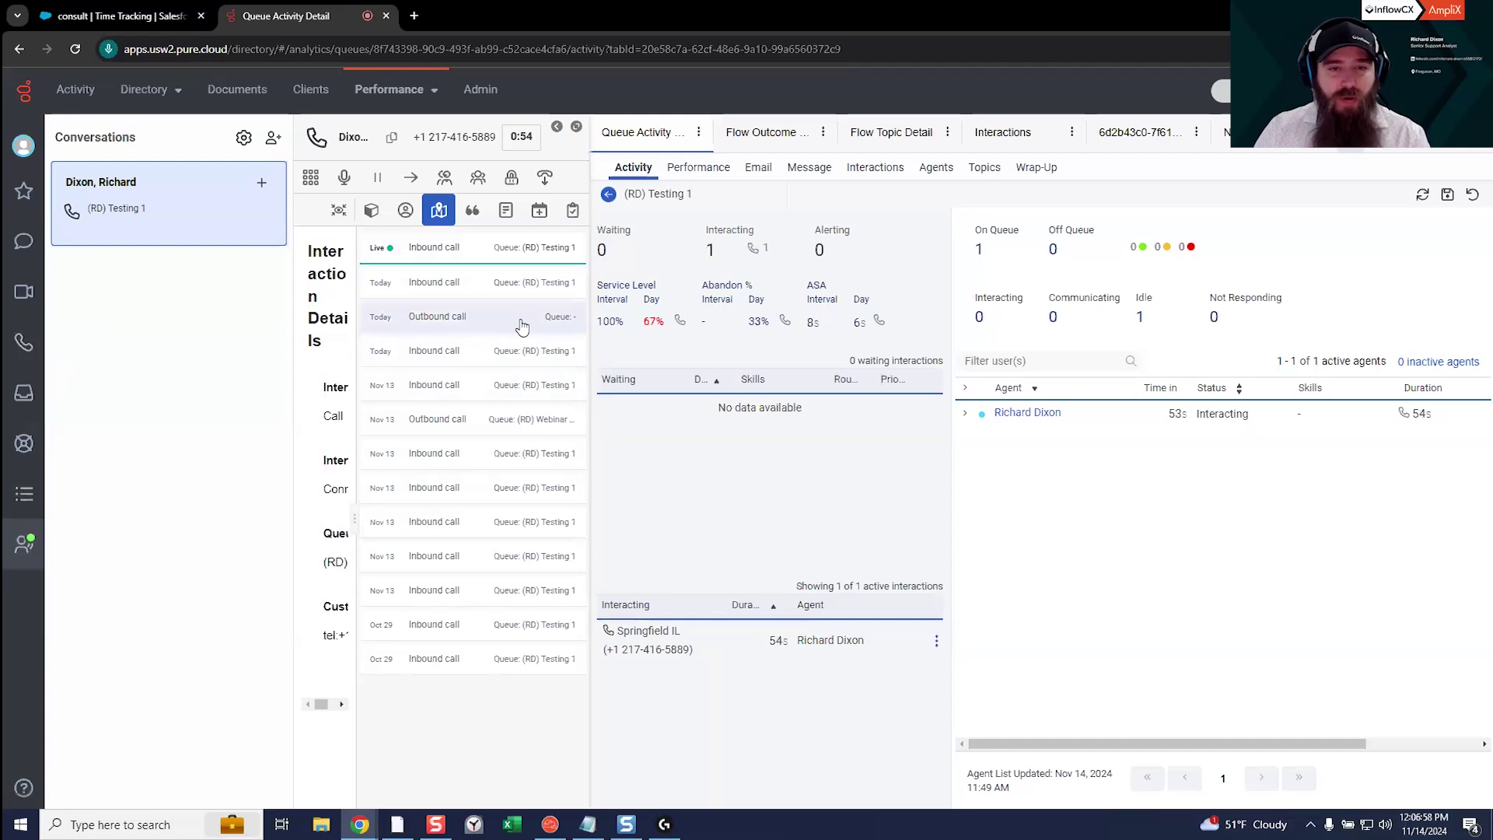
Step: Review the notes and call details of today's 08:12 inbound call and the November 13 outbound and 16:47 inbound calls
left_click(498, 350)
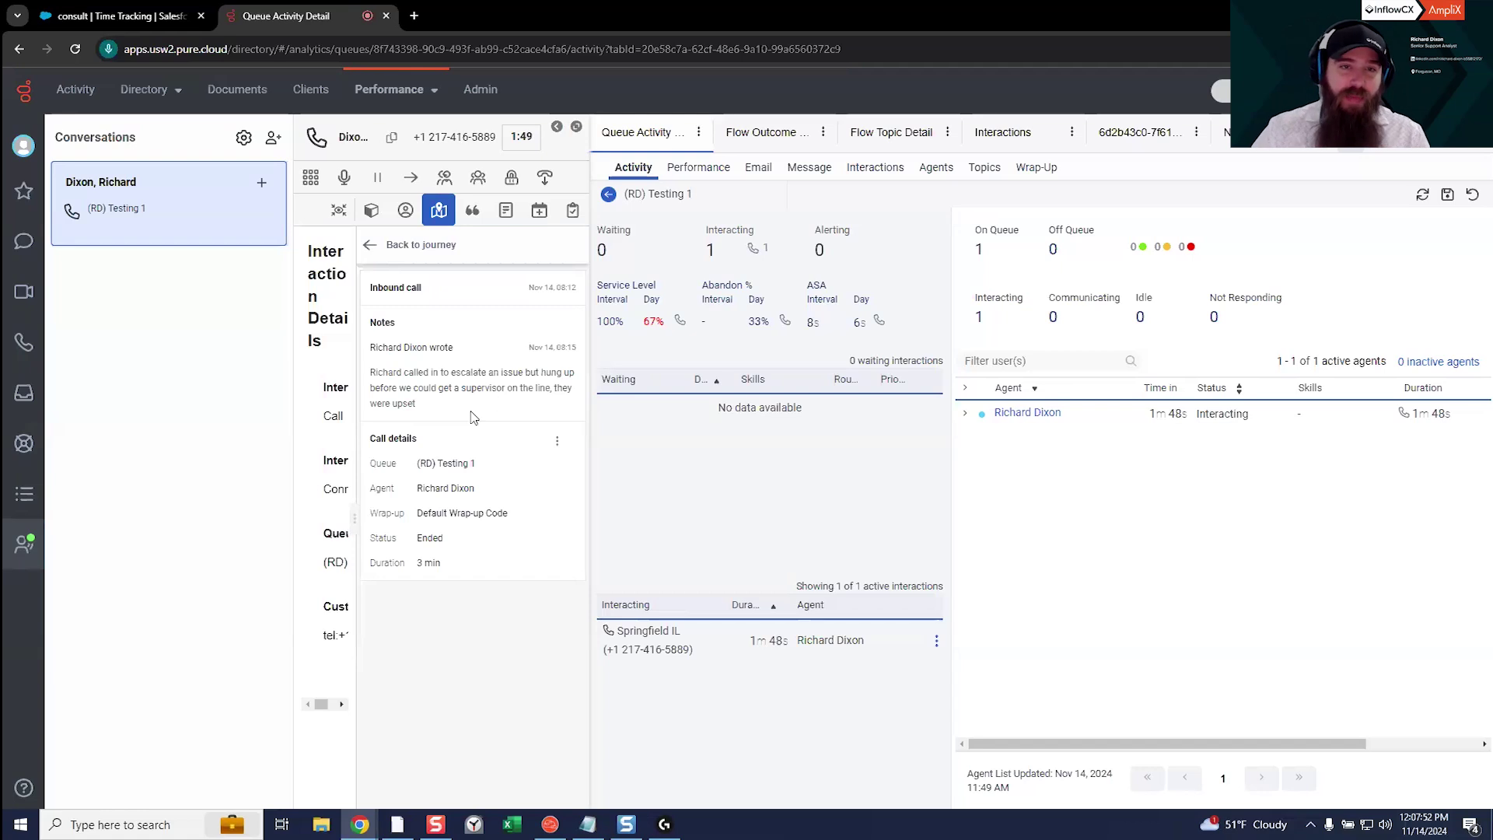
left_click(387, 247)
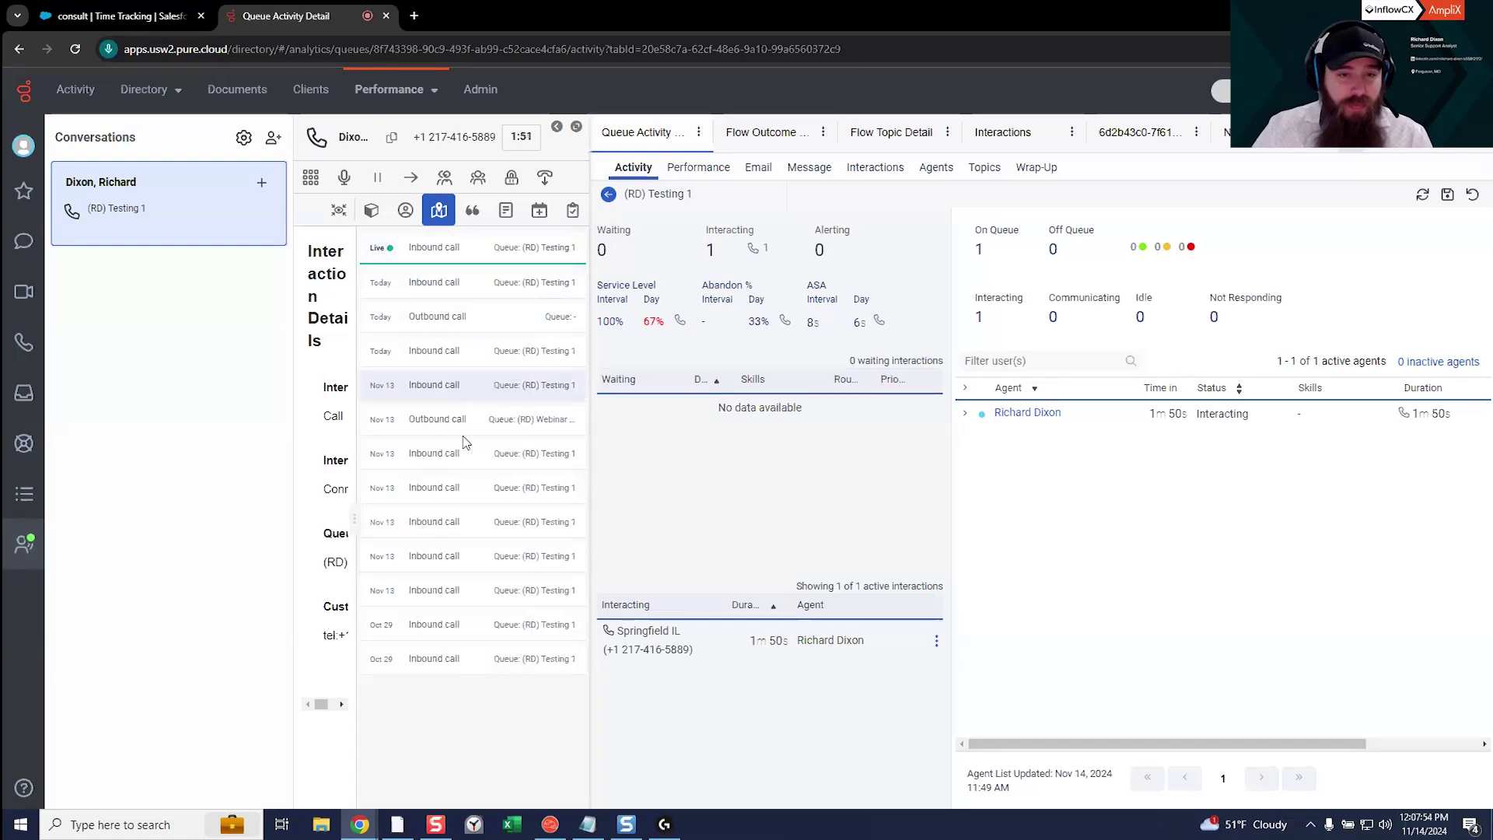
left_click(490, 418)
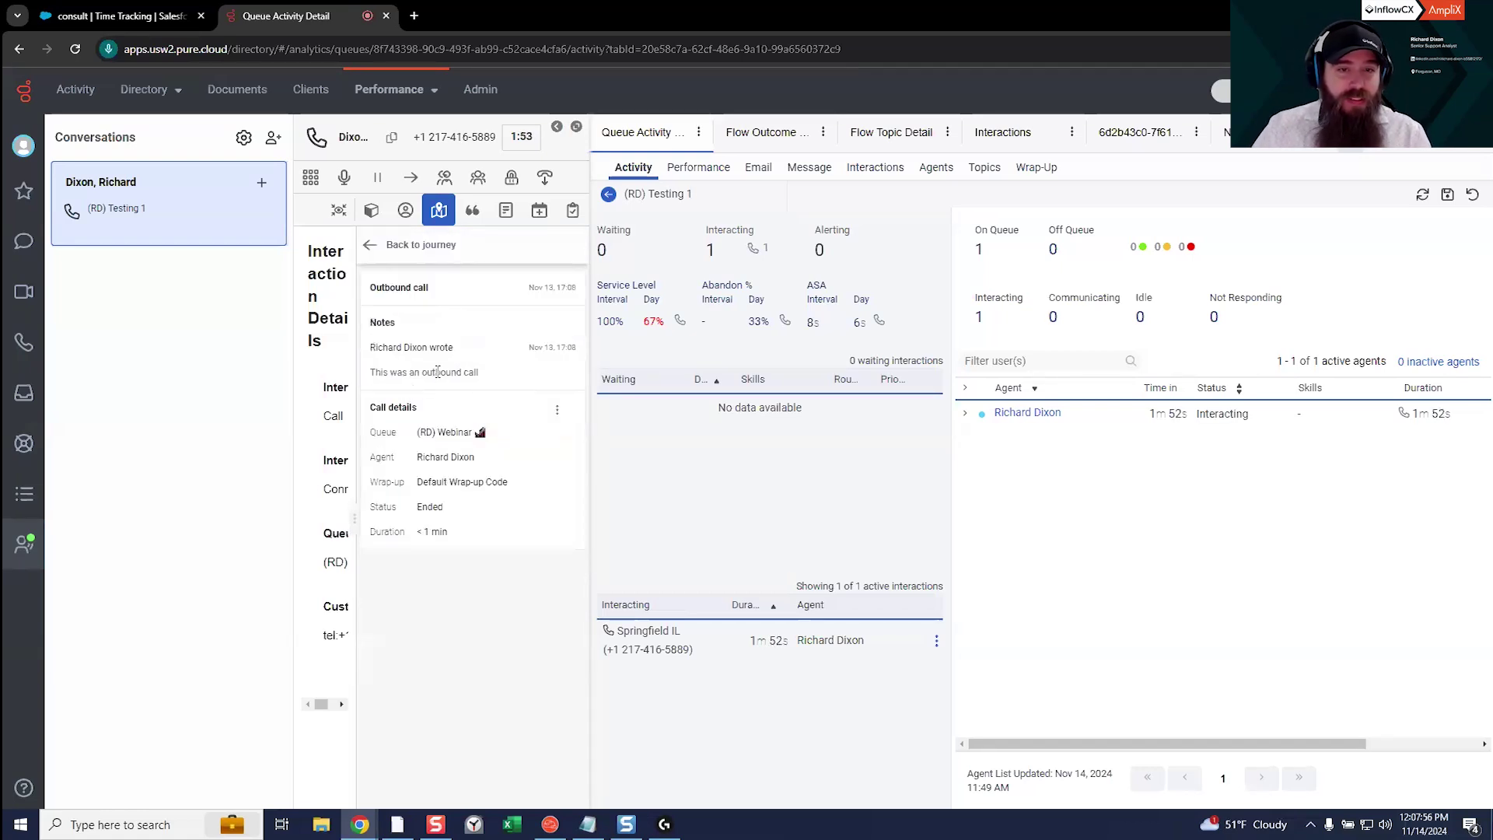
left_click(371, 245)
left_click(445, 455)
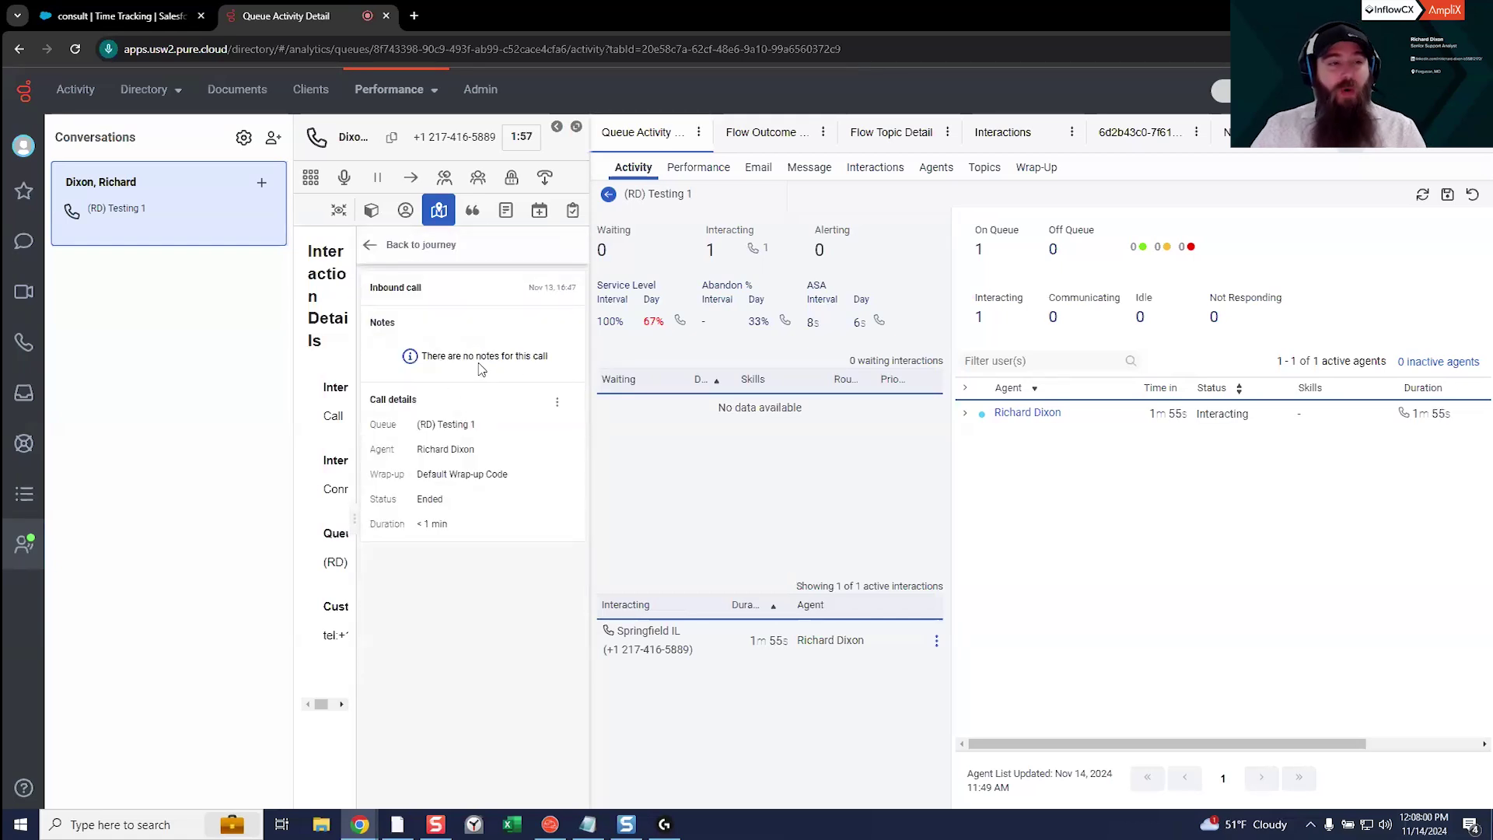
Step: Enter "Hi" as the note for the live call
left_click(506, 212)
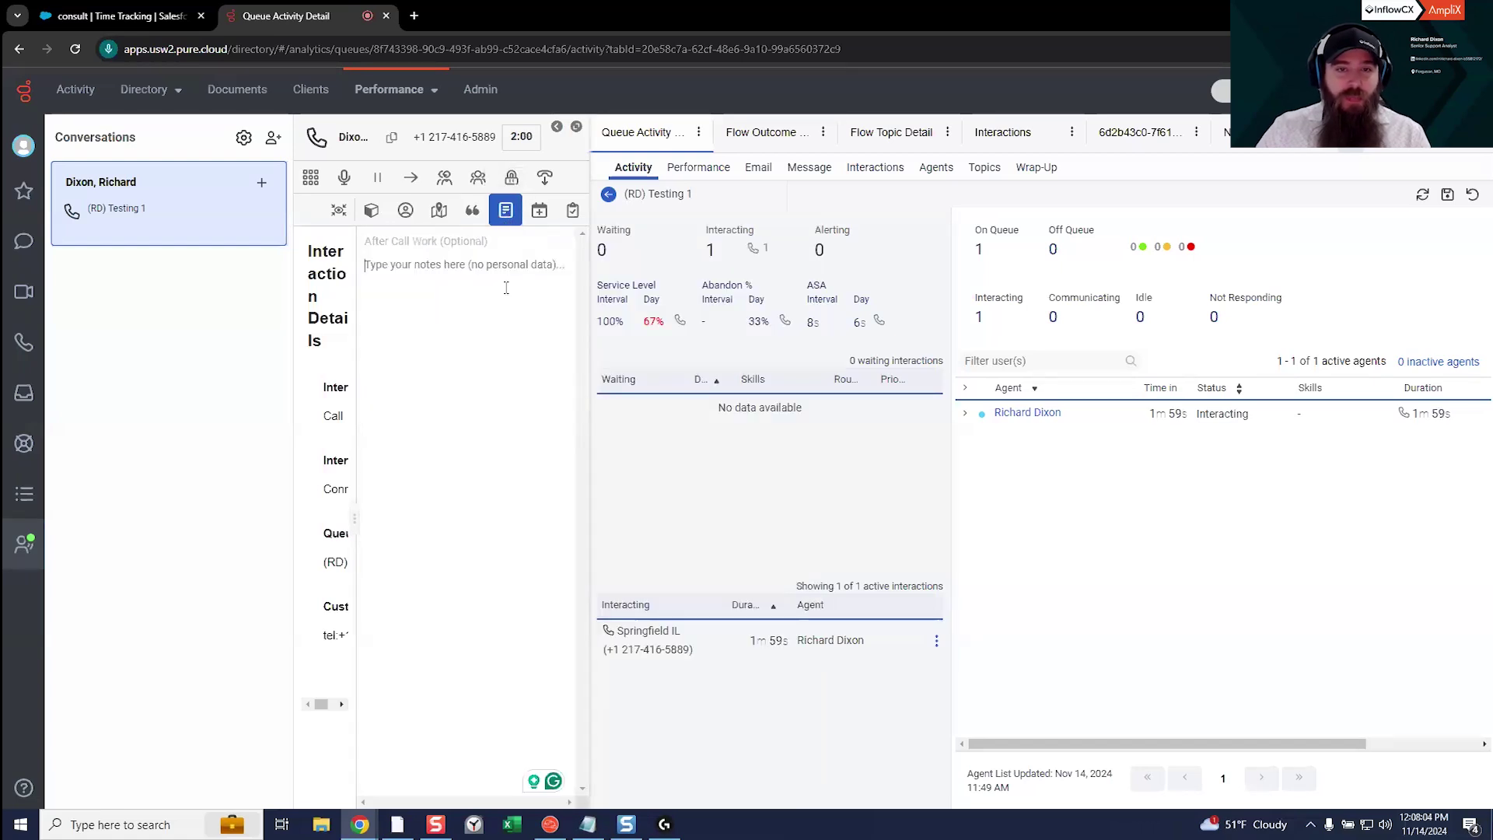
type("Hi")
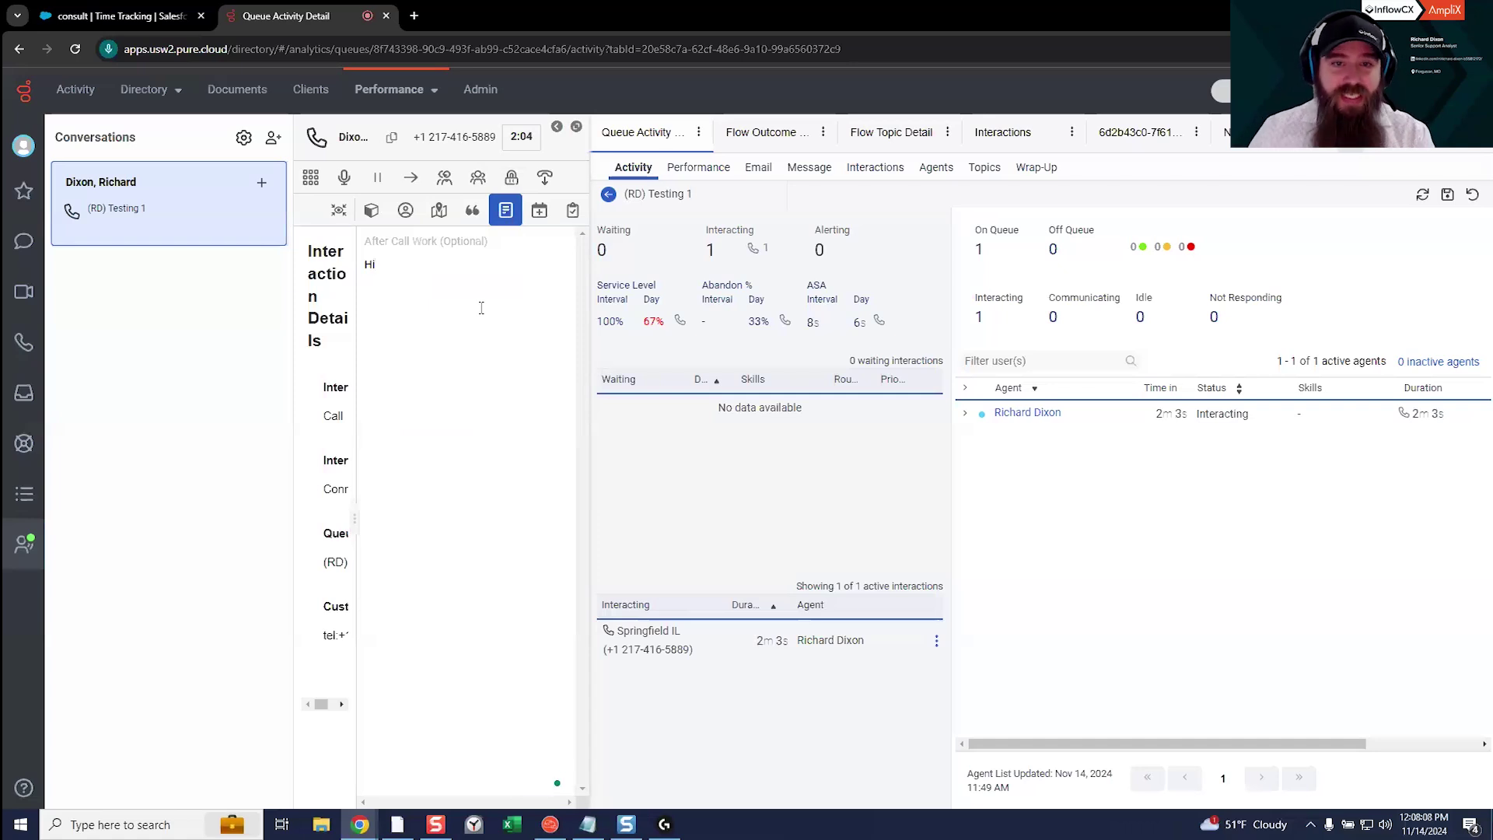
Step: Disconnect the call and complete its after-call work with the Default Wrap-up Code
left_click(571, 211)
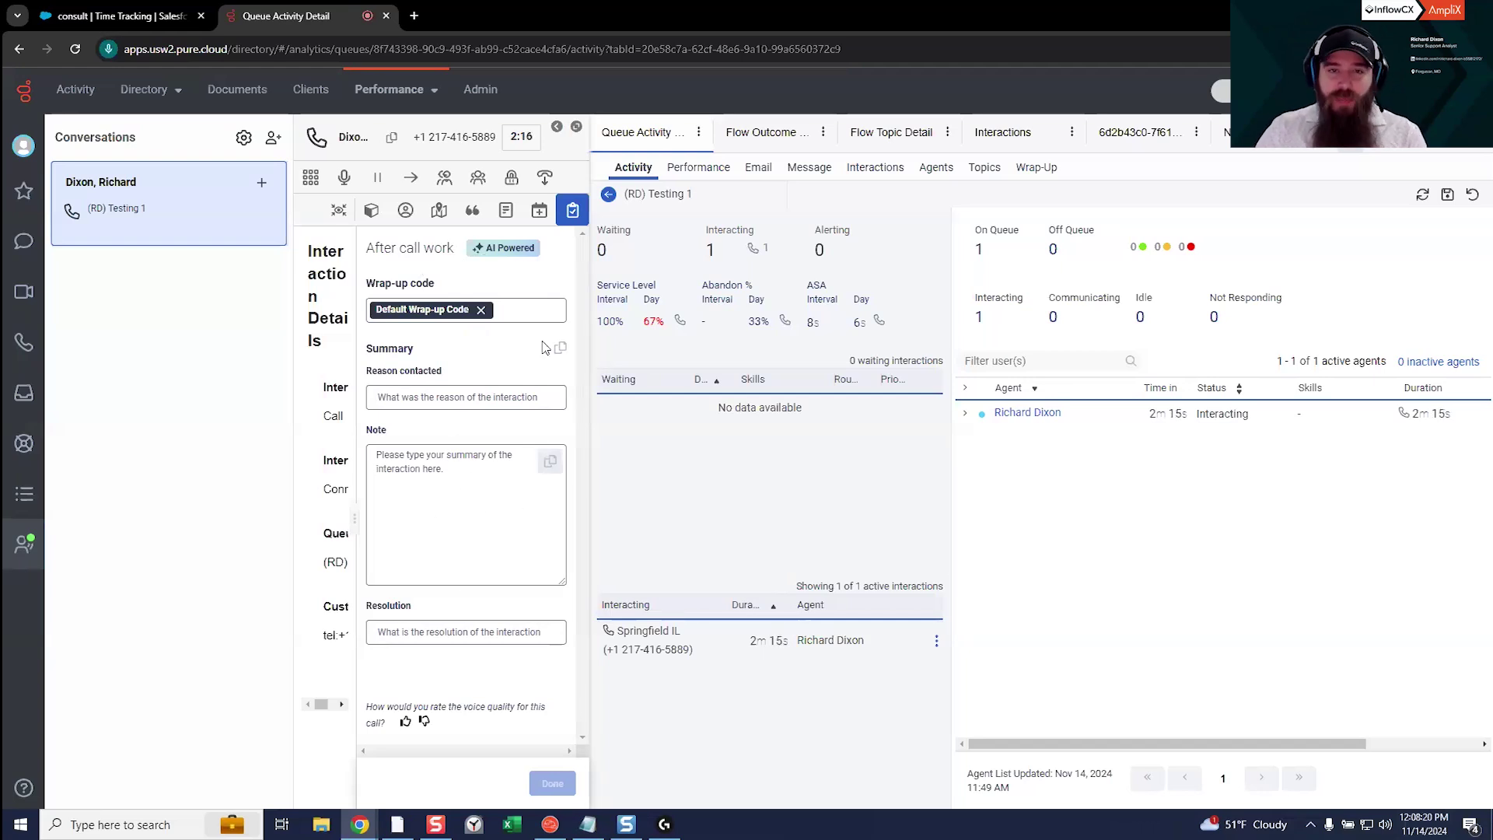
left_click(549, 178)
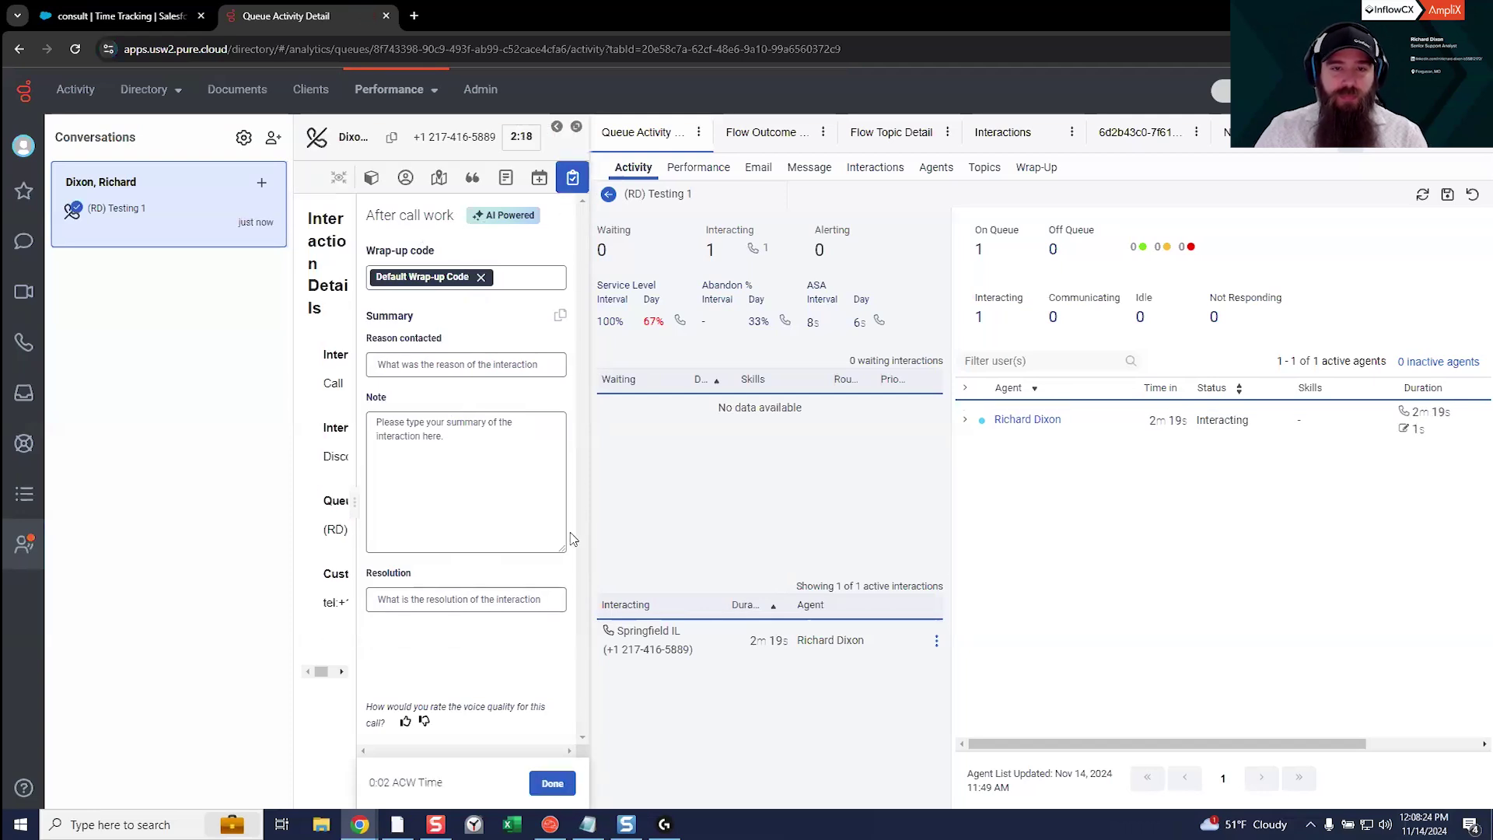
left_click(554, 784)
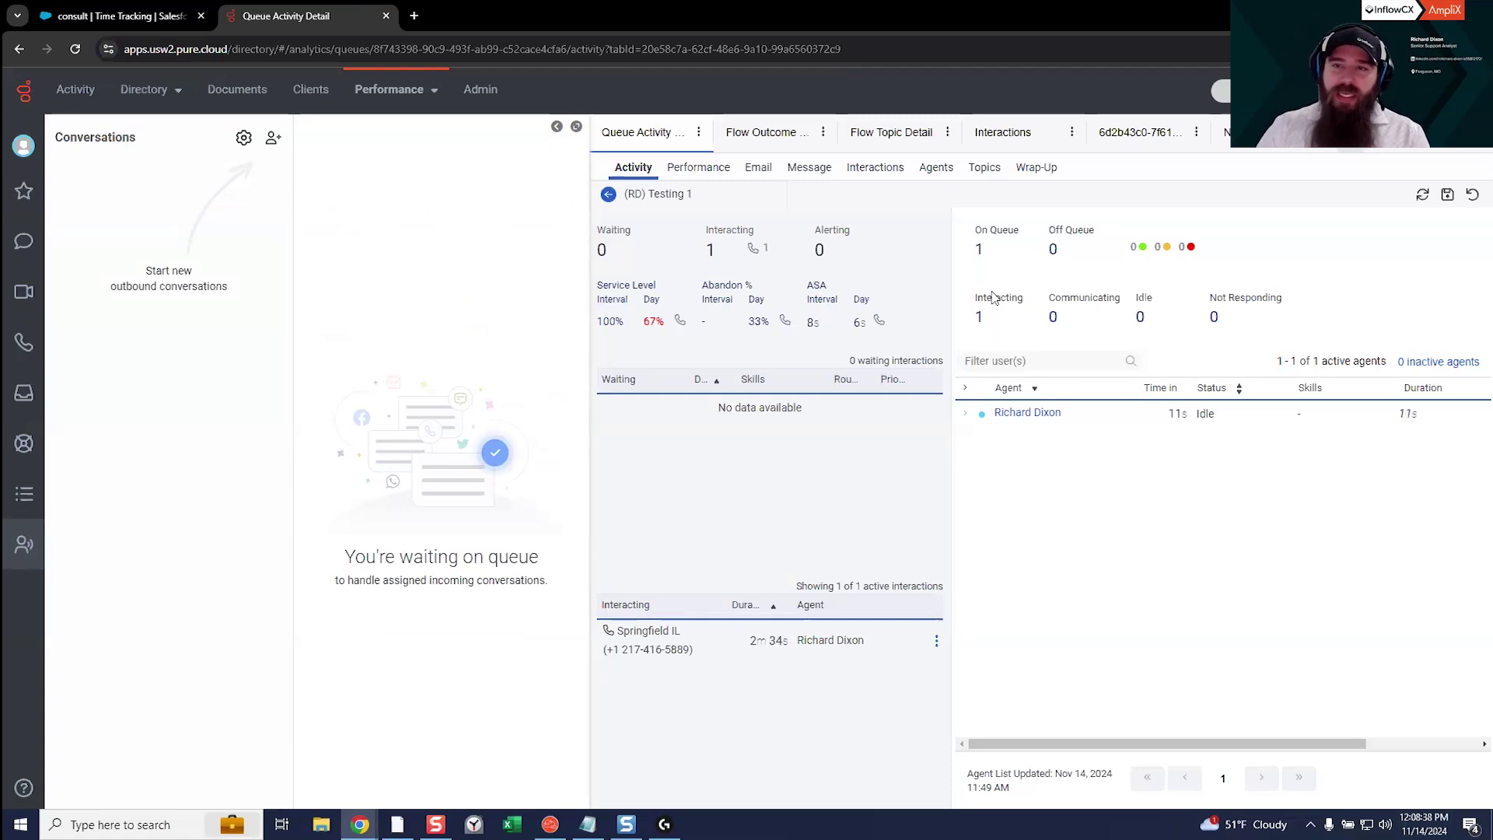
Step: Open the 12:05 PM inbound call from the Interactions view and examine its details and wrap-up notes
left_click(1034, 139)
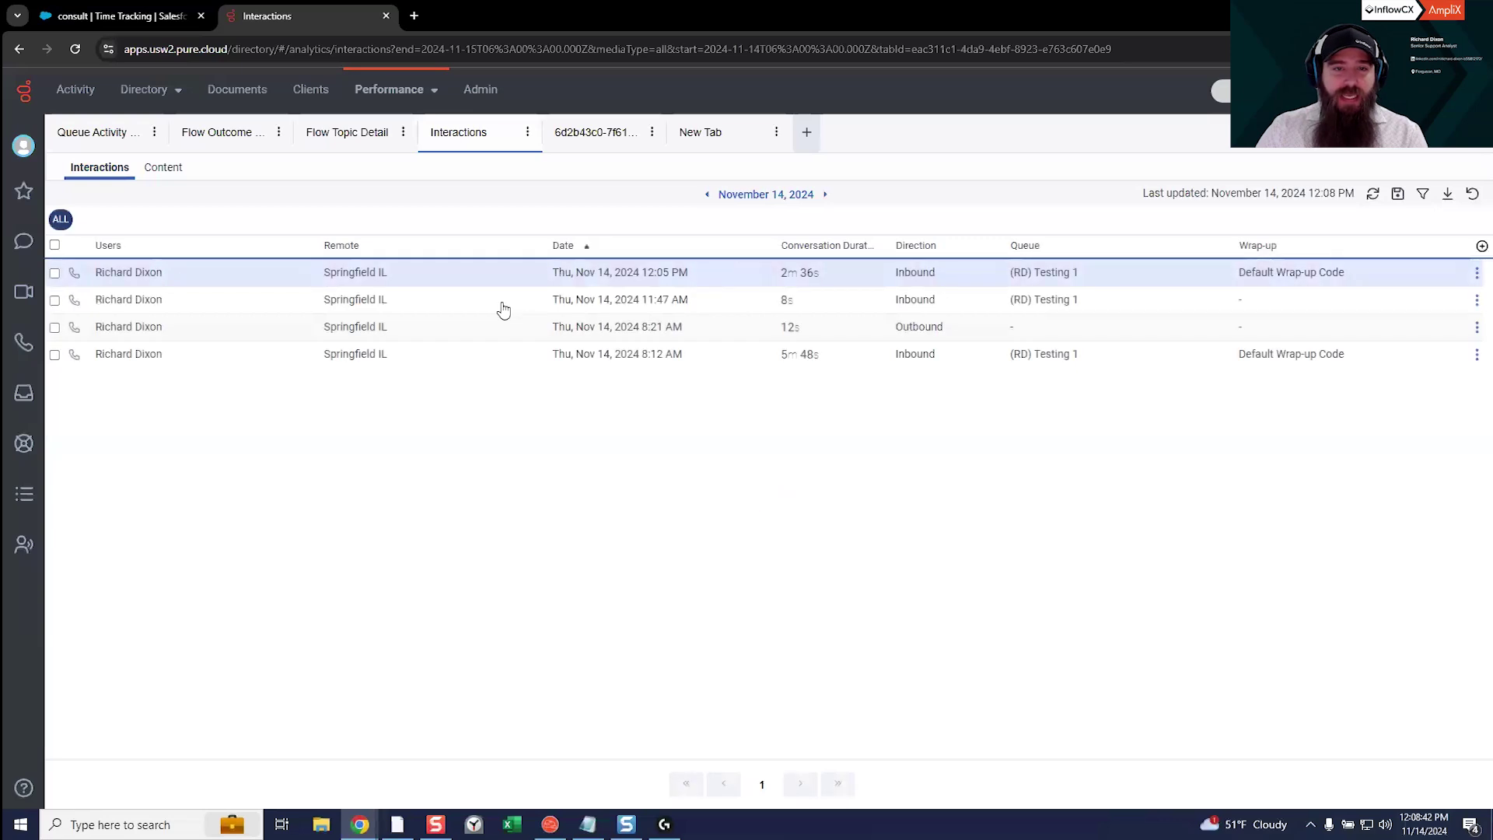
left_click(427, 274)
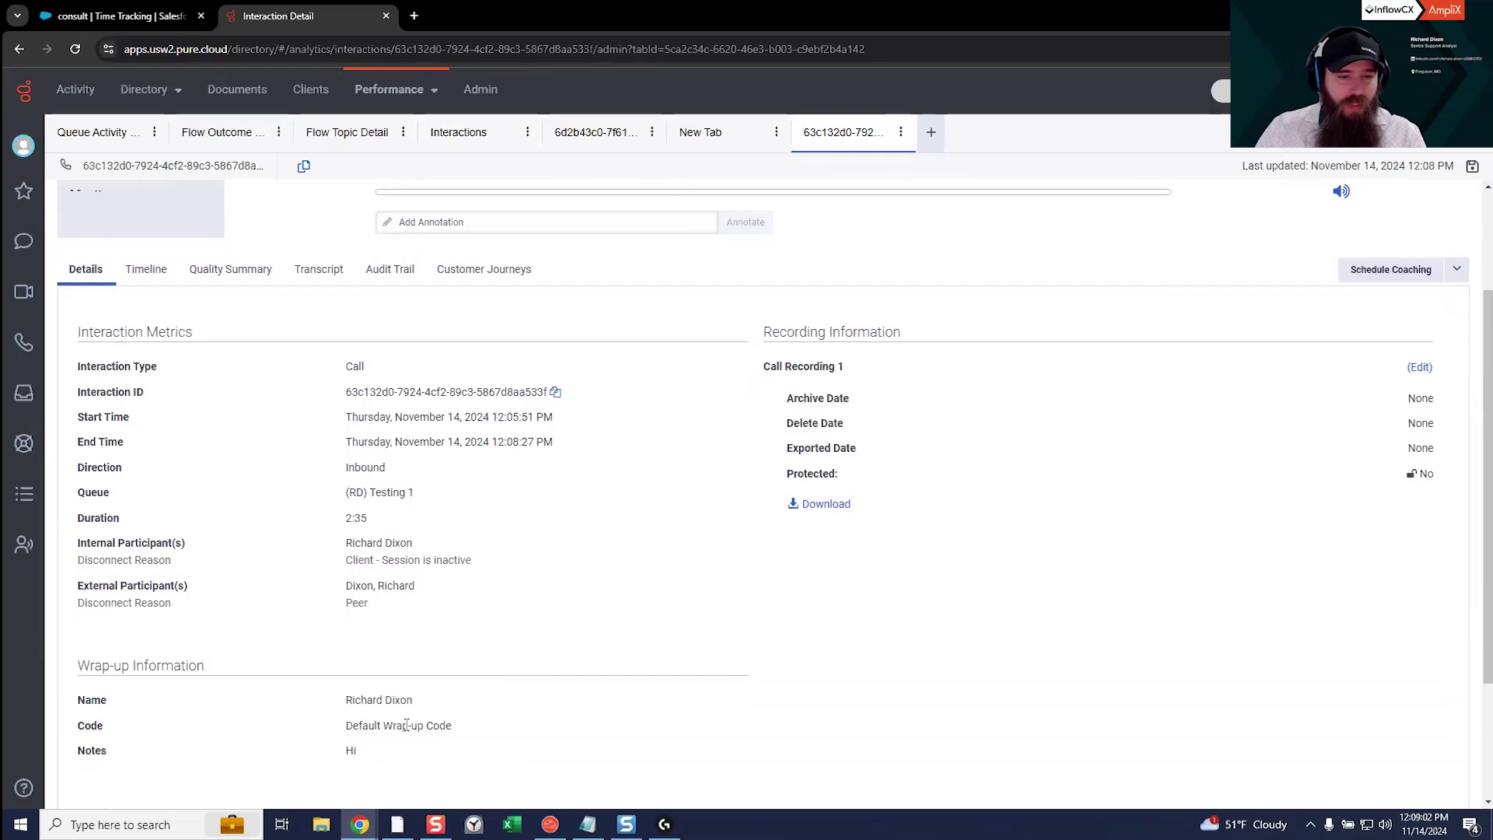
scroll(352, 746, "down", 1)
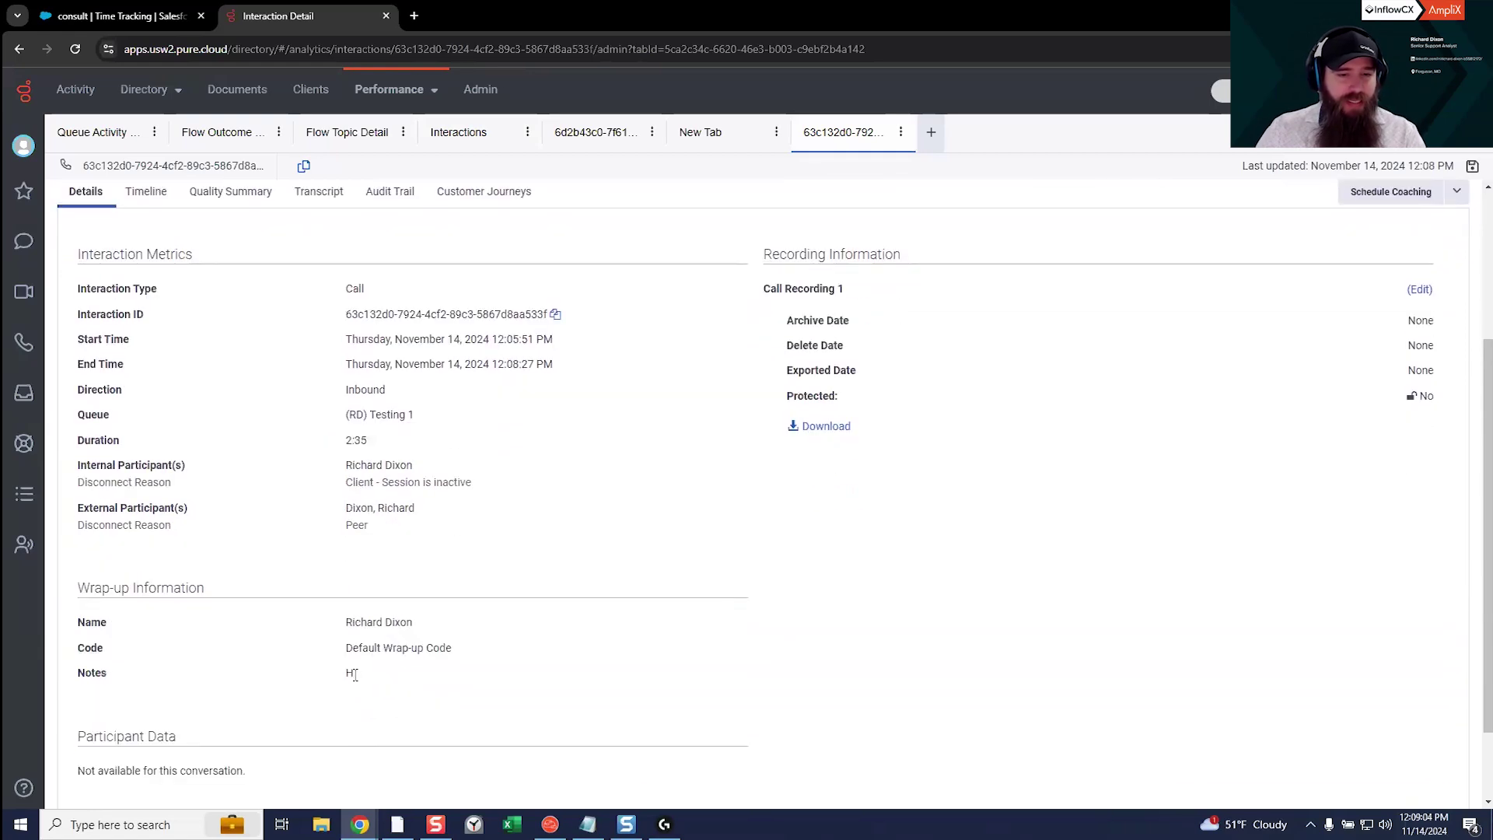
scroll(412, 628, "up", 3)
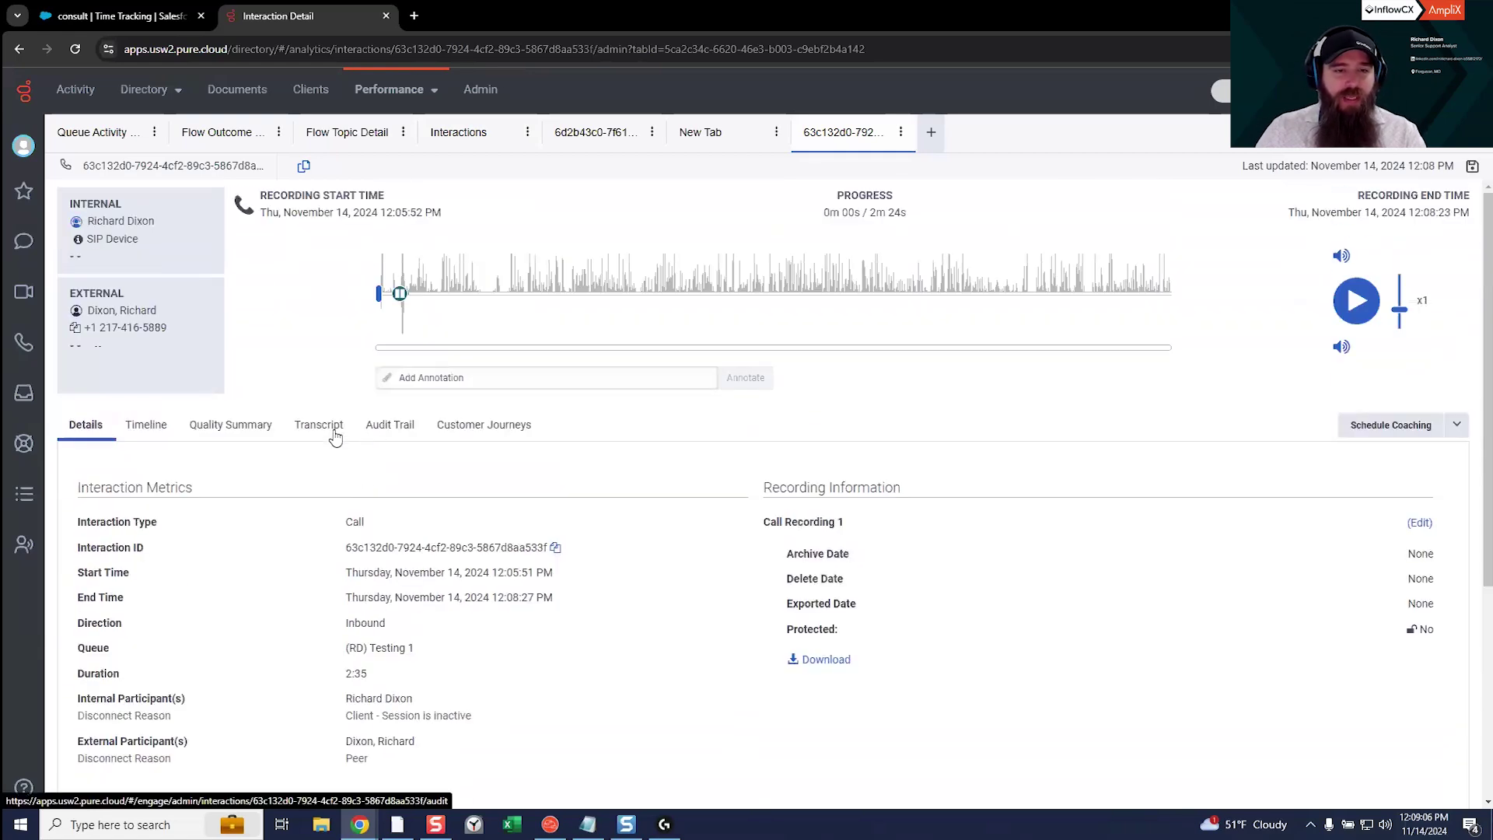
Step: Examine the interaction's Customer Journeys list and read the notes of the November 13 outbound (RD) Webinar call
left_click(466, 433)
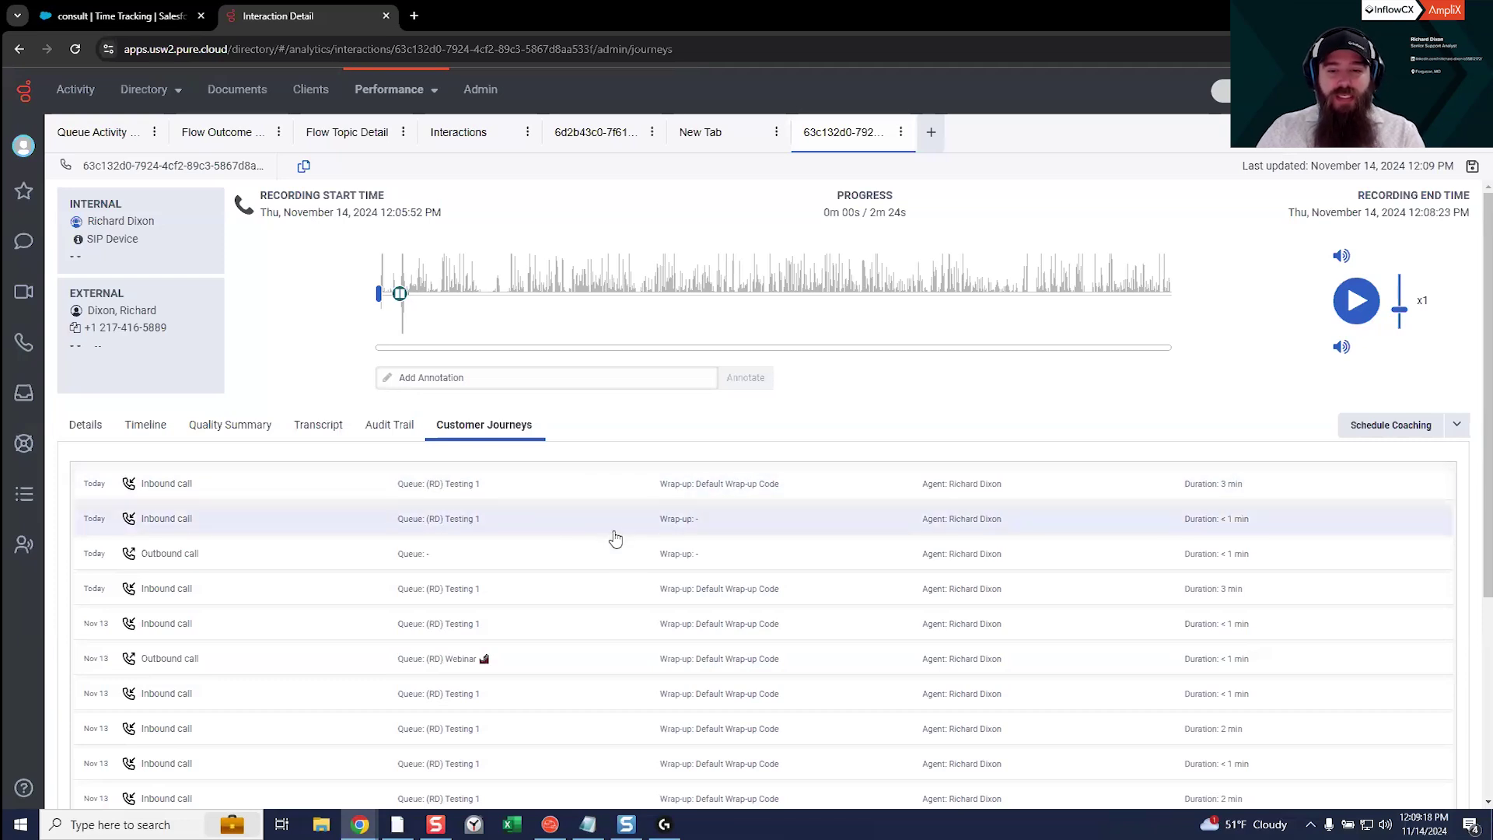
scroll(615, 537, "down", 3)
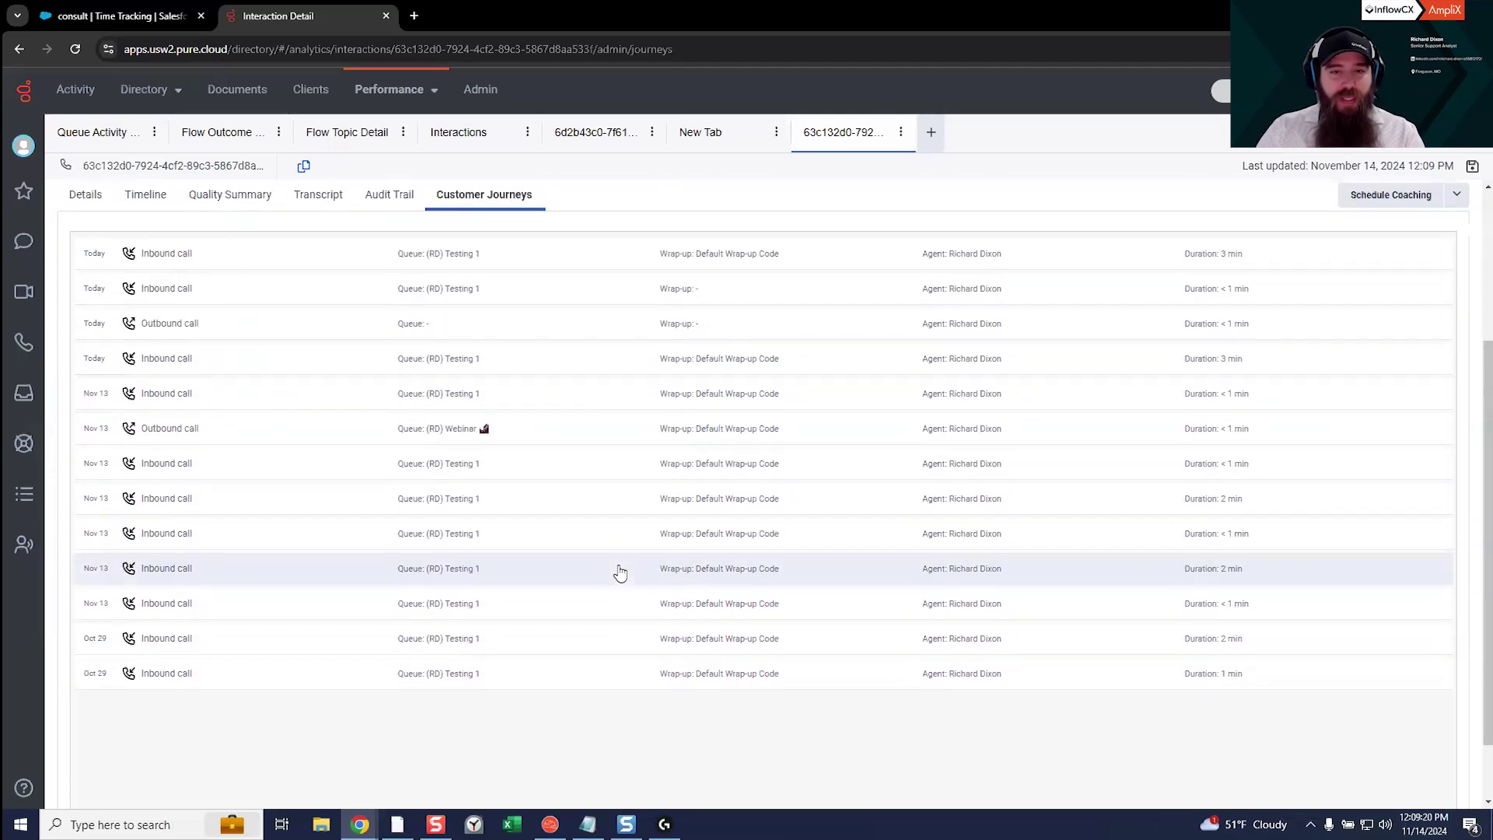
scroll(620, 573, "up", 1)
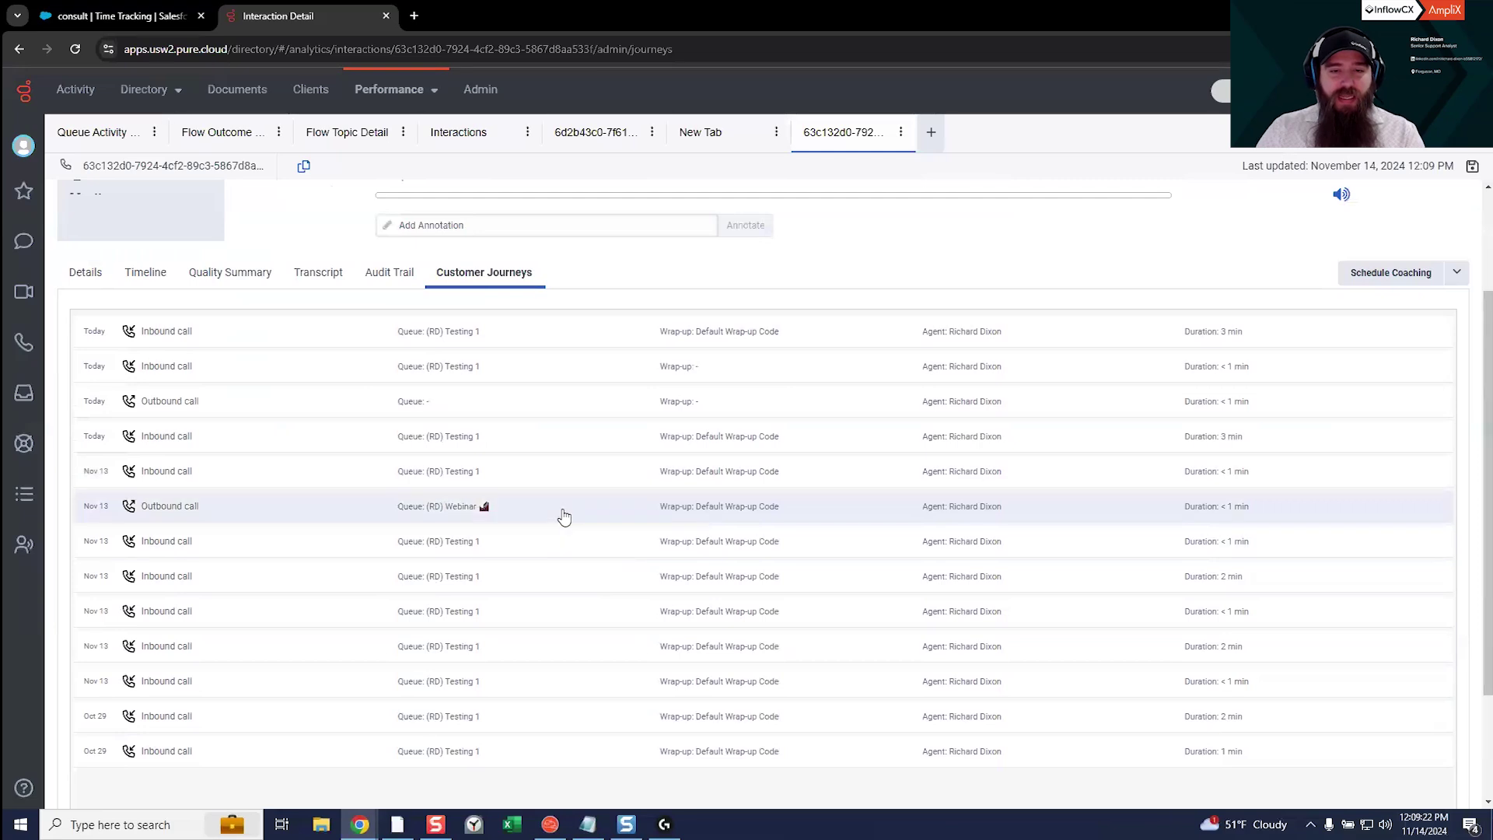
left_click(560, 514)
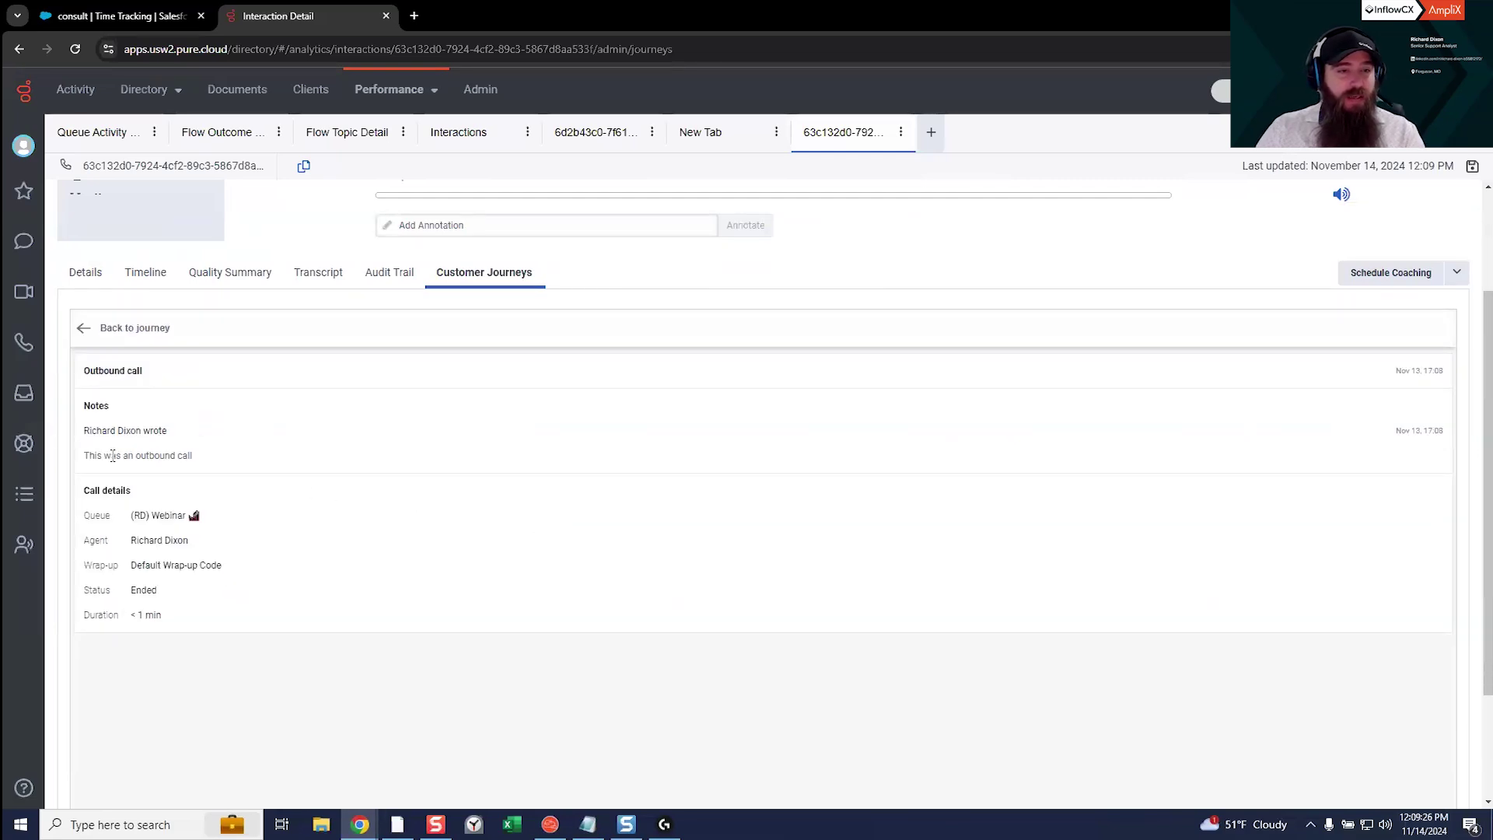
left_click(136, 332)
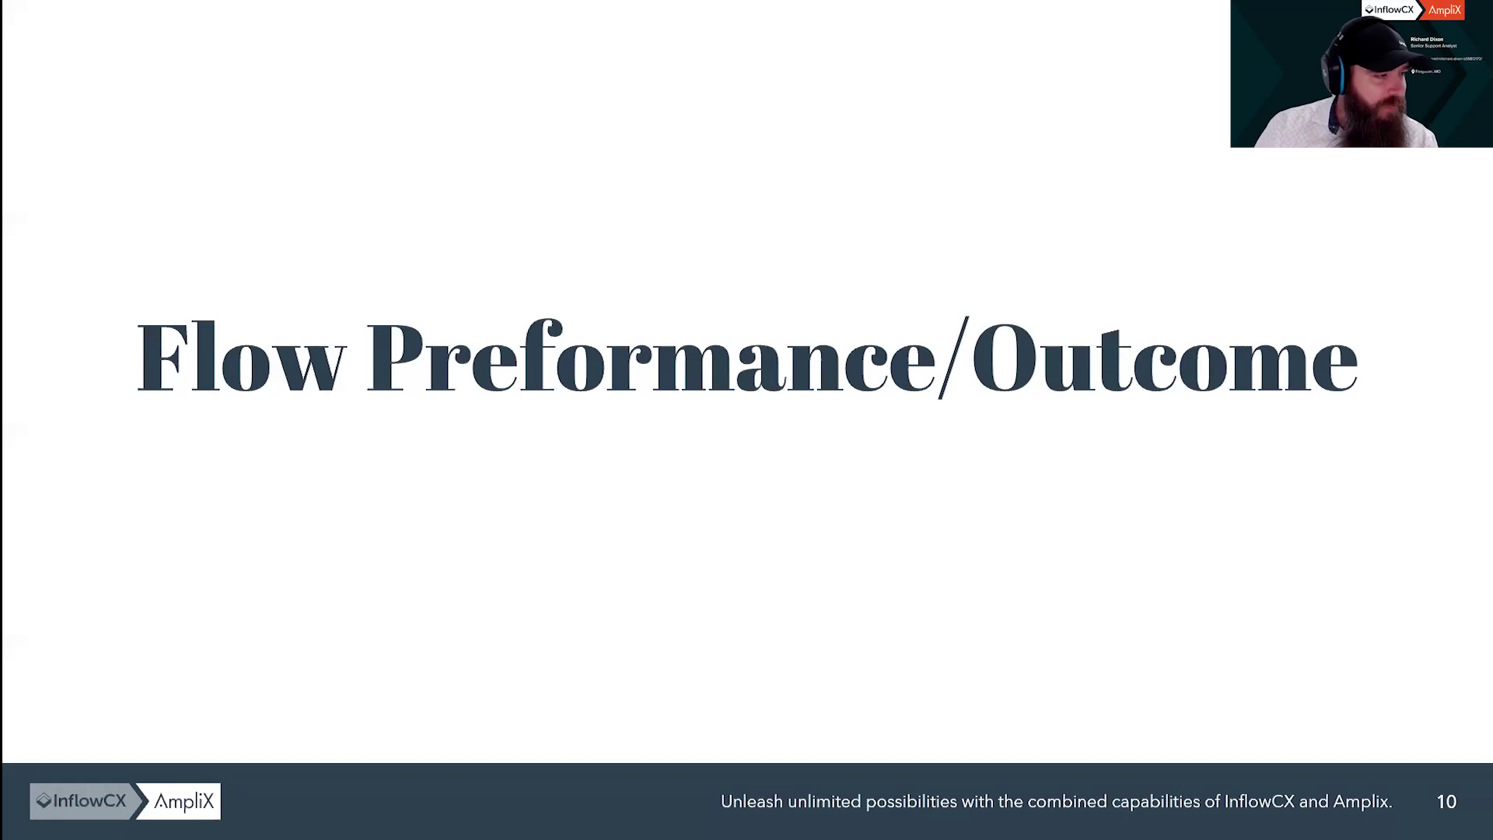
key("Right")
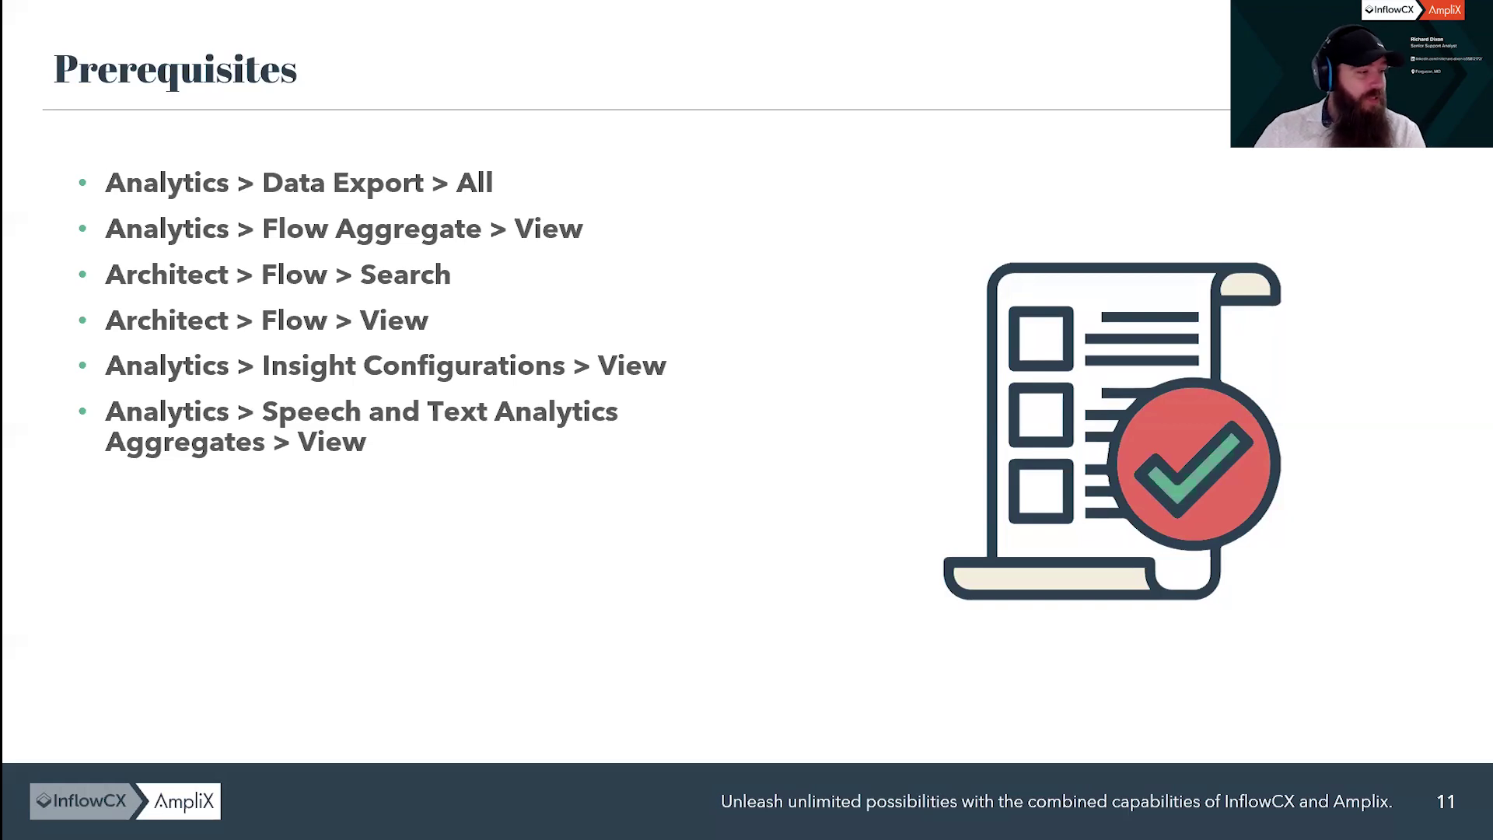
key("Right")
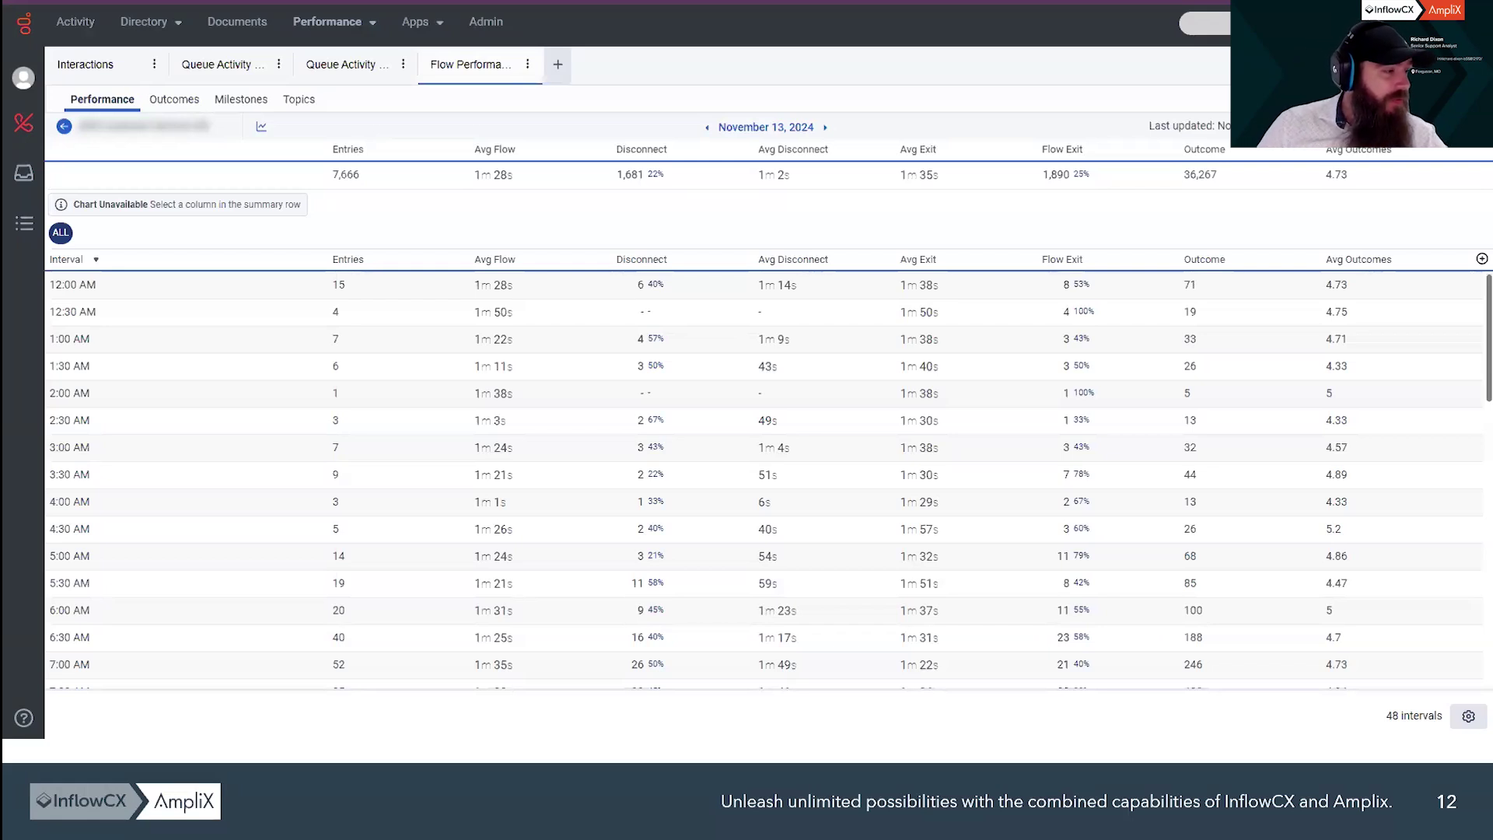
key("Right")
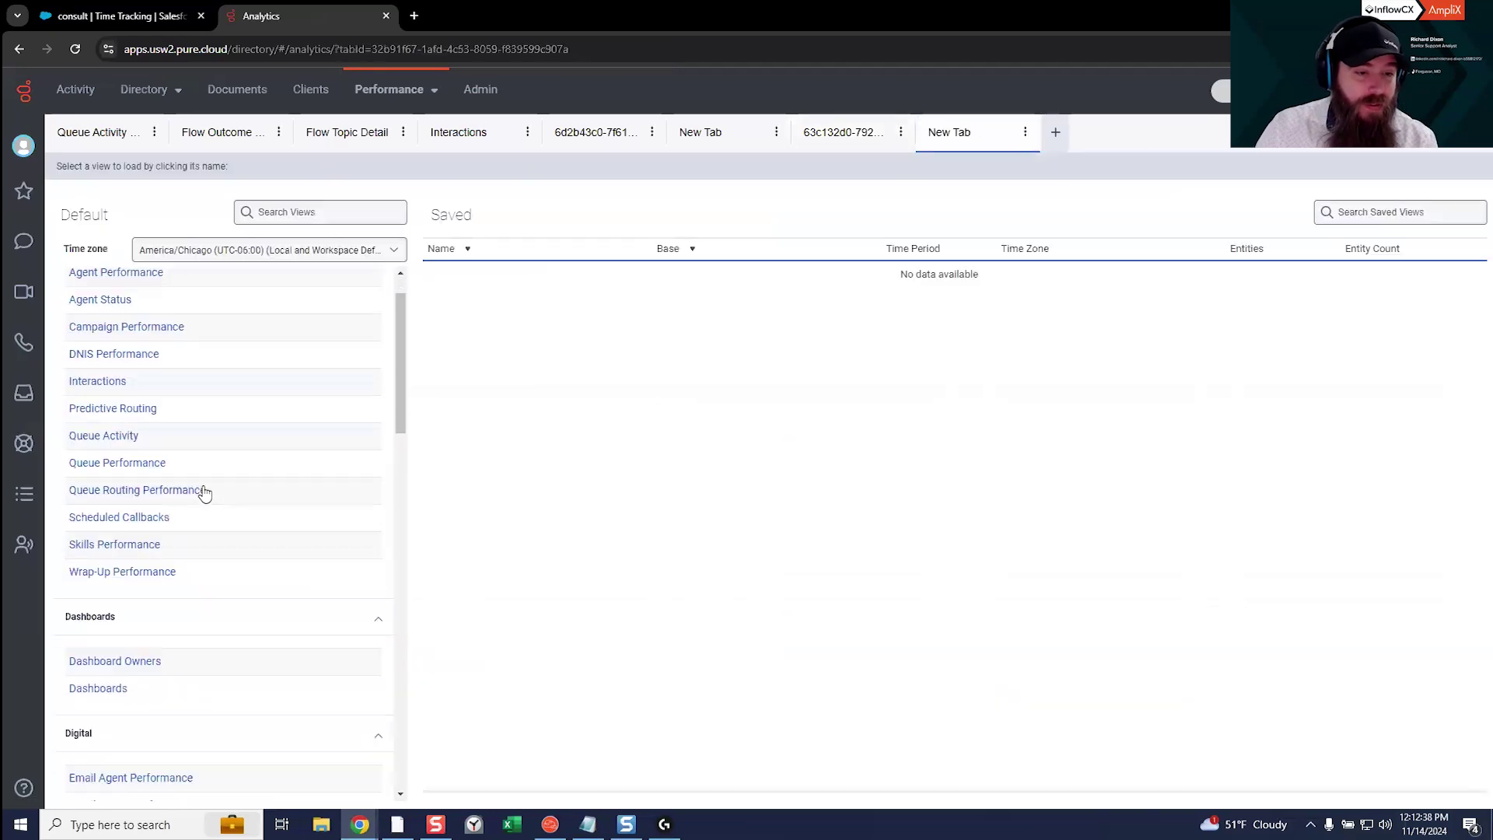
Step: Examine the (RD) DT Testing flow by version in the Flow Performance view and check the flow destinations for November 14, 2024
scroll(204, 498, "down", 12)
scroll(209, 504, "down", 2)
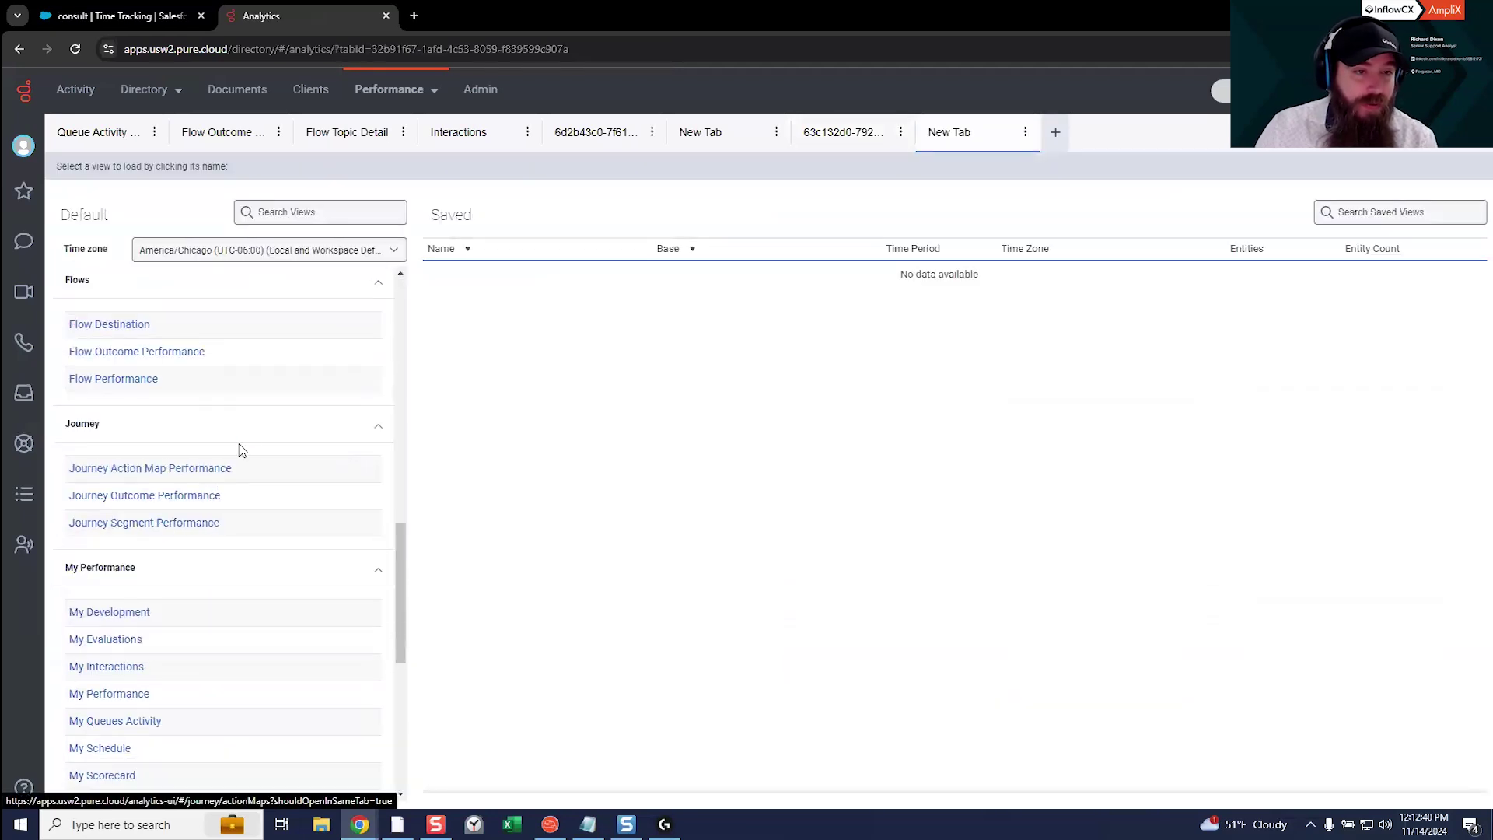
left_click(138, 387)
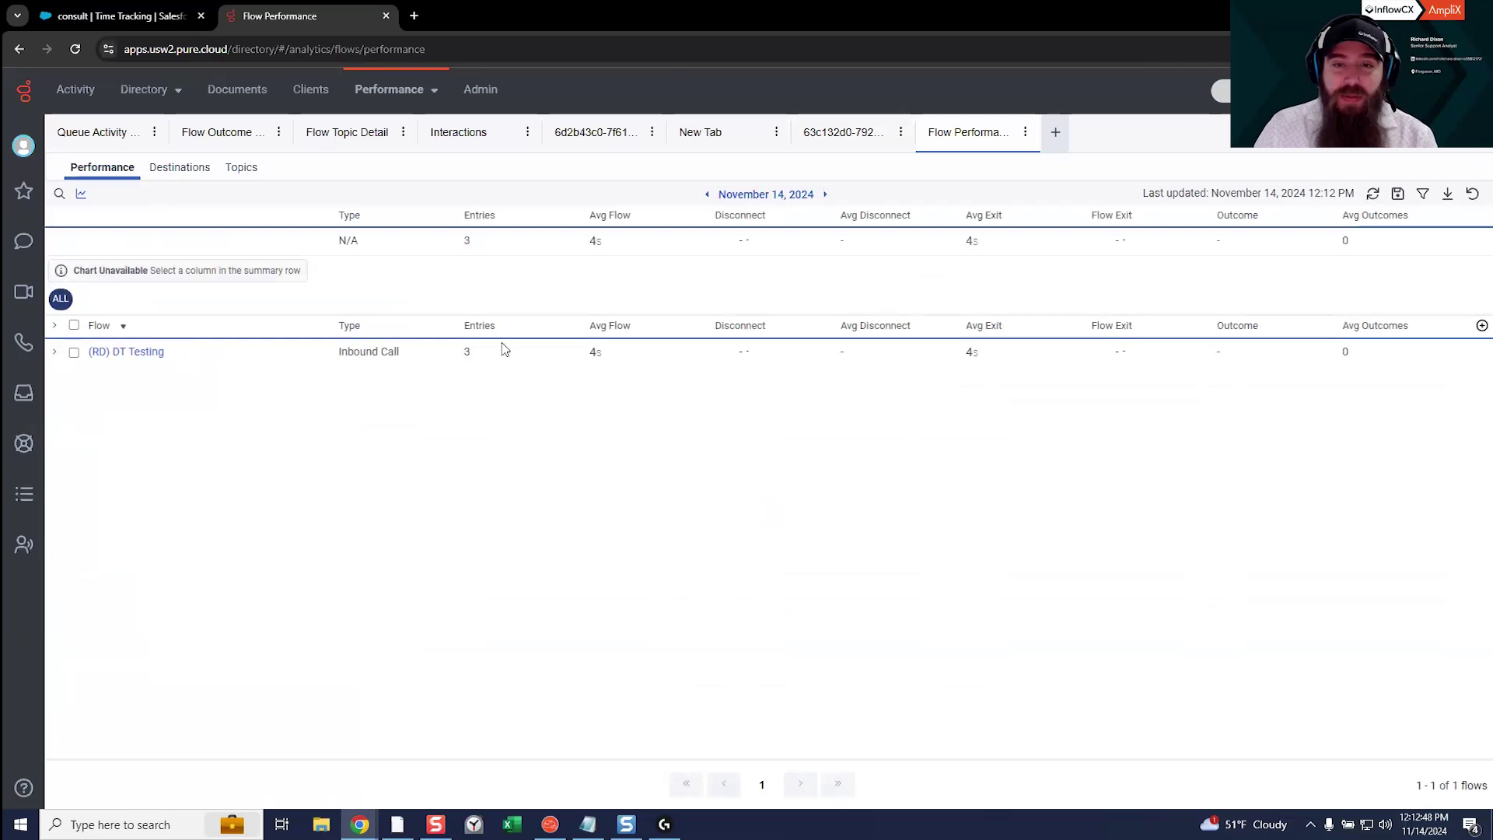
left_click(54, 352)
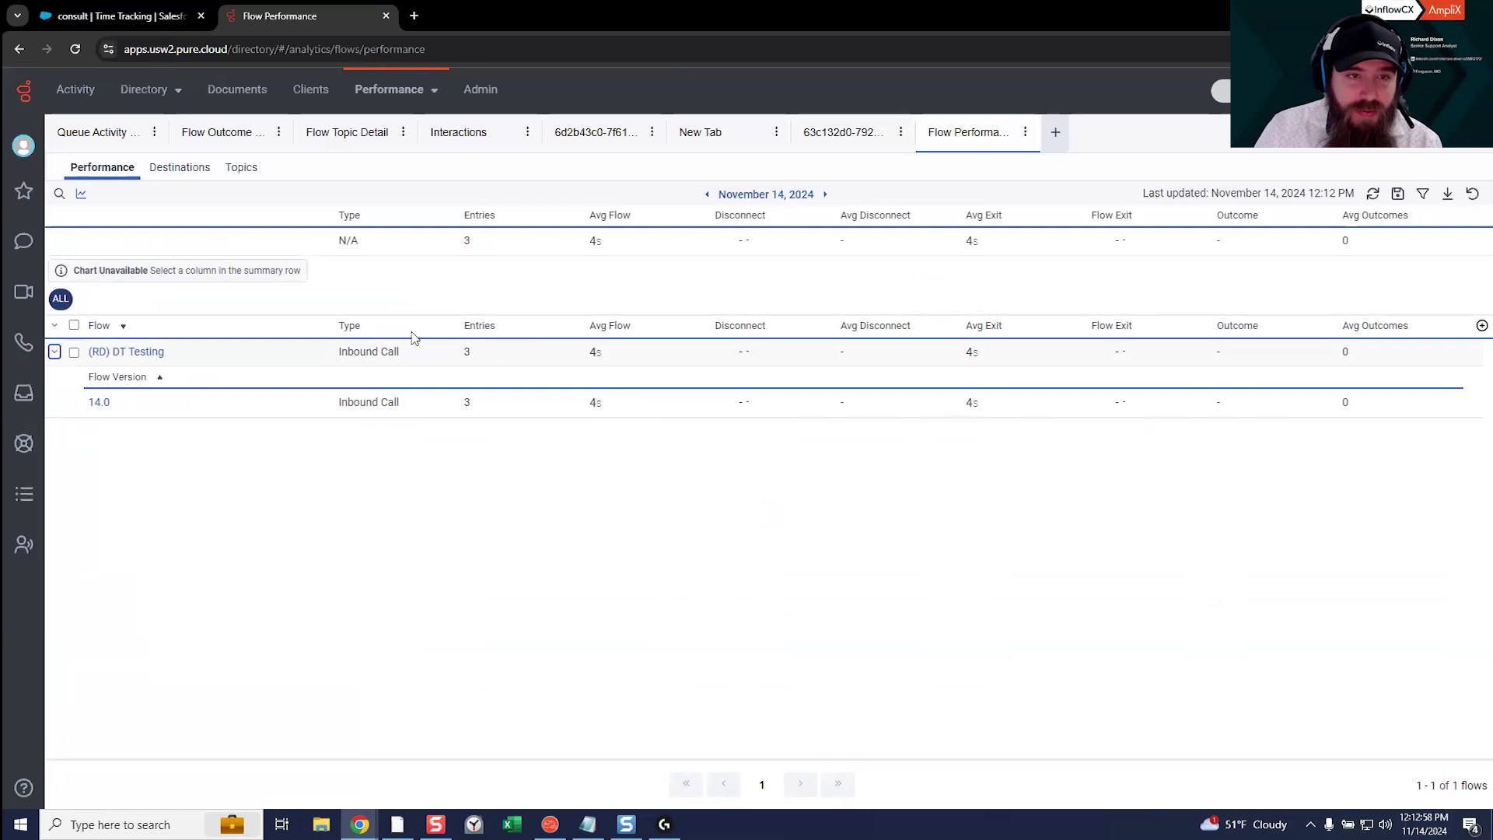
left_click(195, 177)
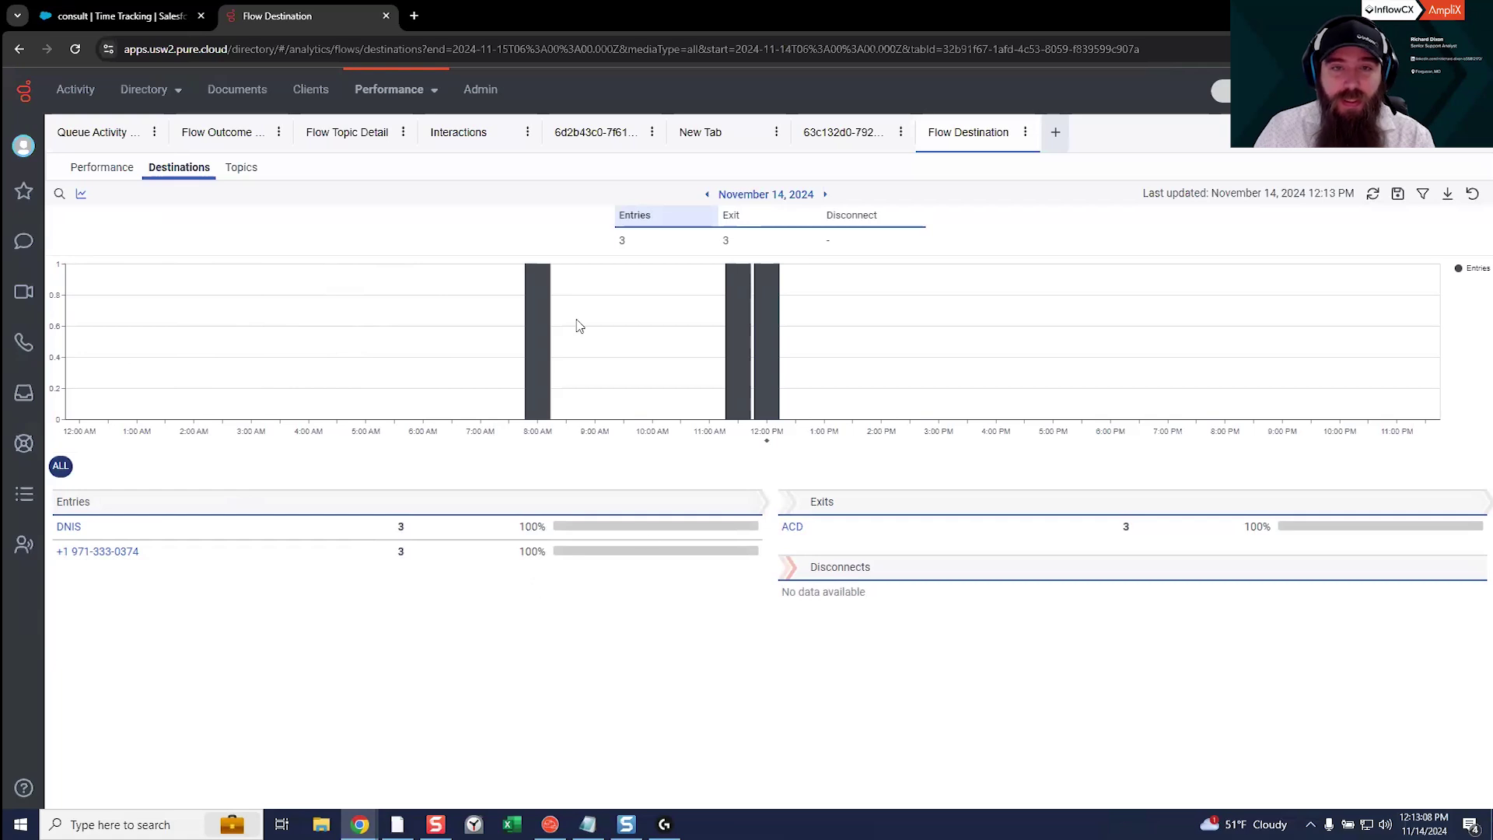
Step: Break down the IVR outcome by flow in the Flow Outcome Performance view and open the Flow Topic Detail view
left_click(203, 139)
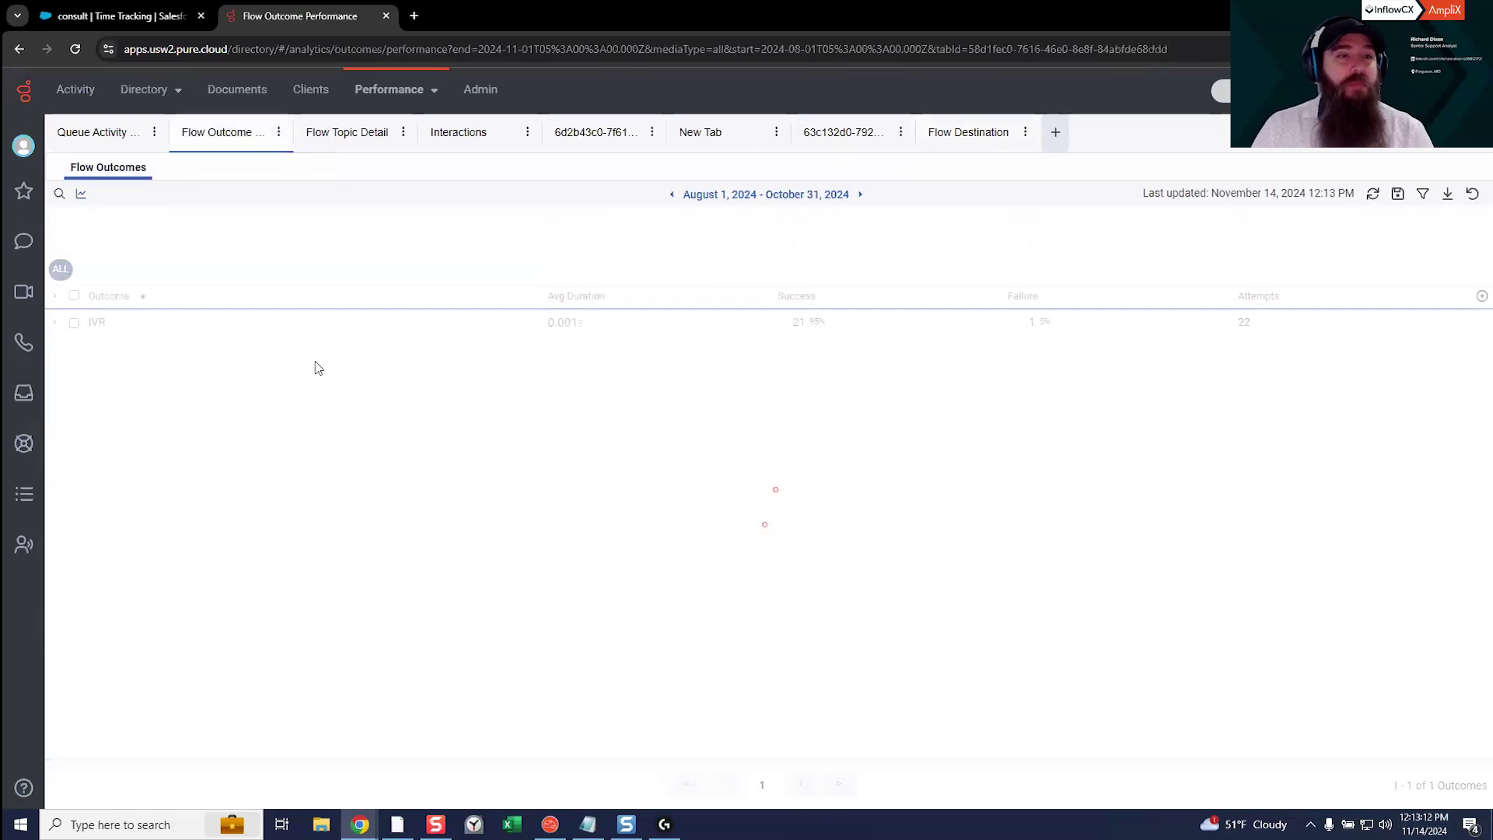
left_click(54, 322)
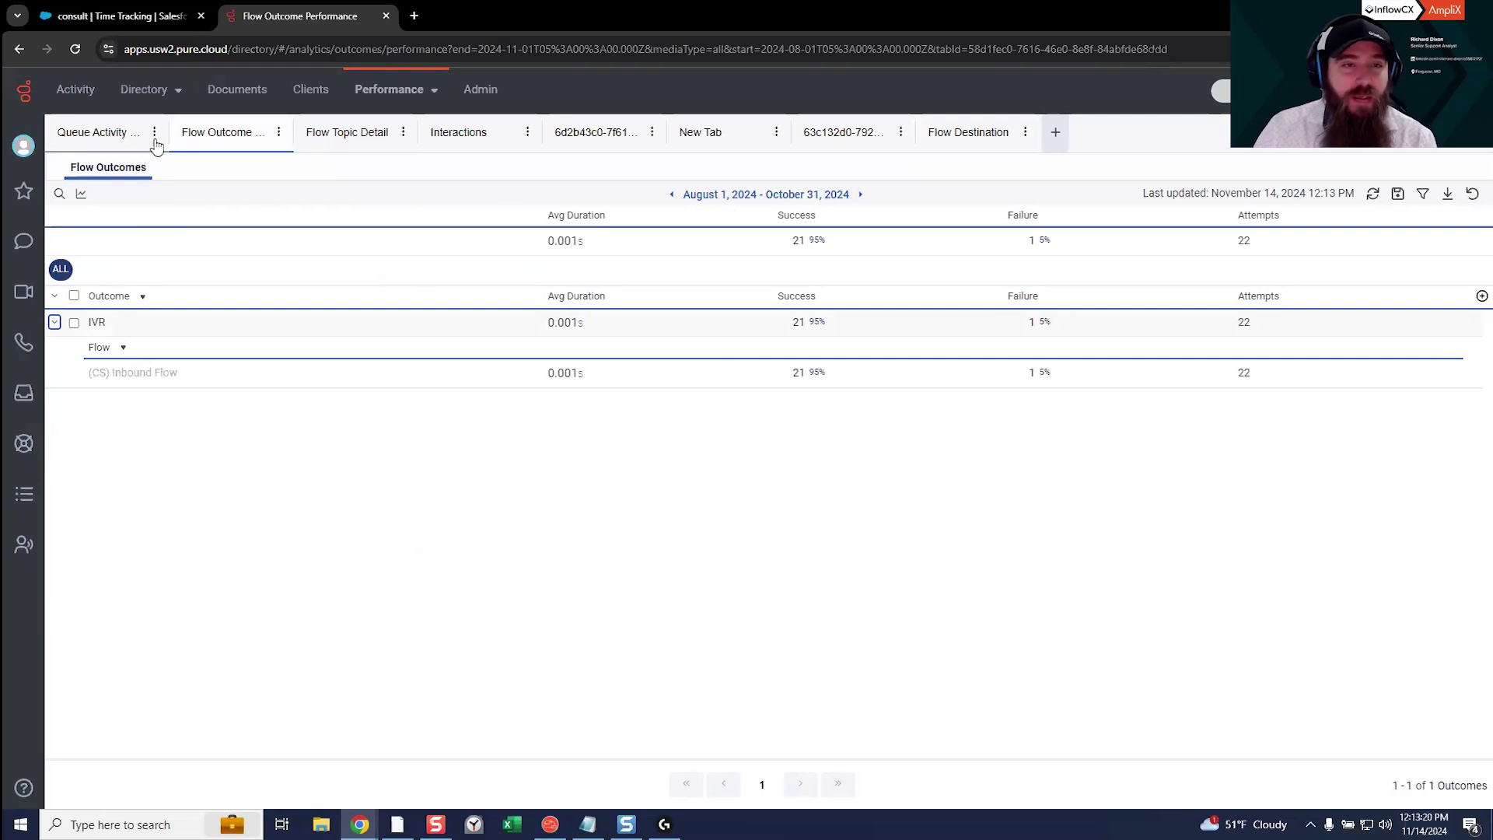
left_click(363, 148)
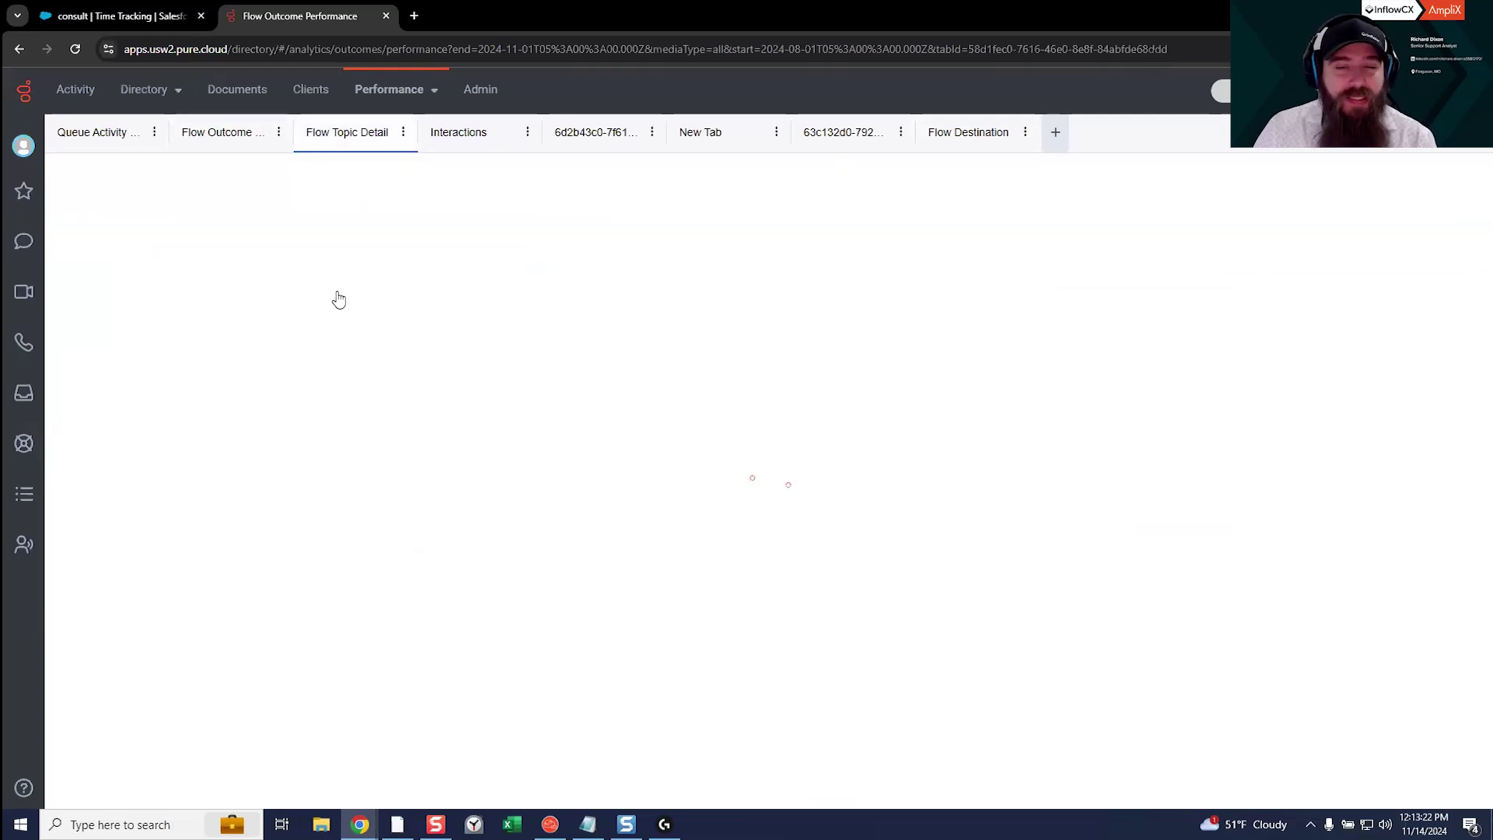